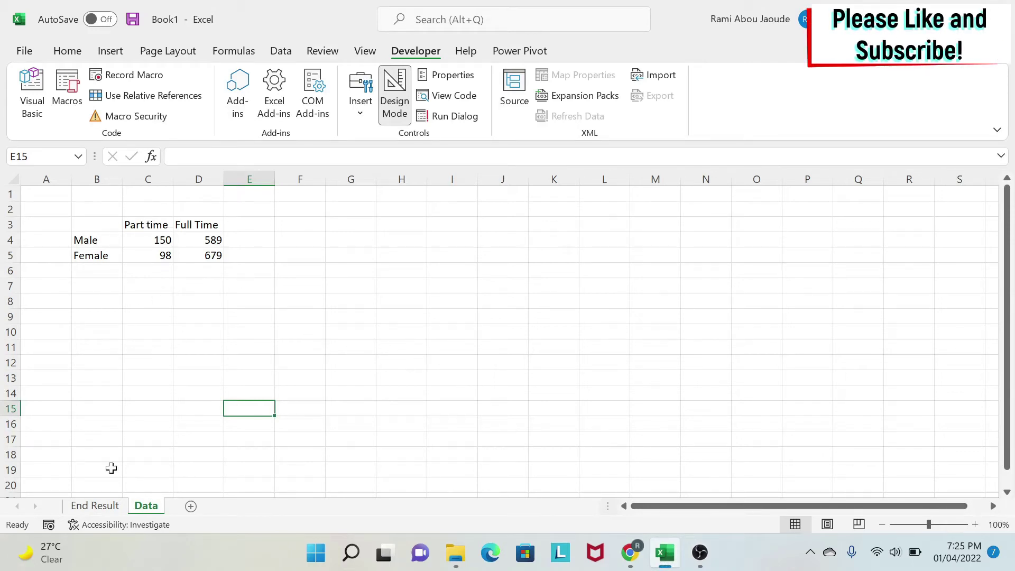
# Show the Part Time counts (150 and 98) on the End Result dashboard, then go back to the Data sheet
pyautogui.click(101, 504)
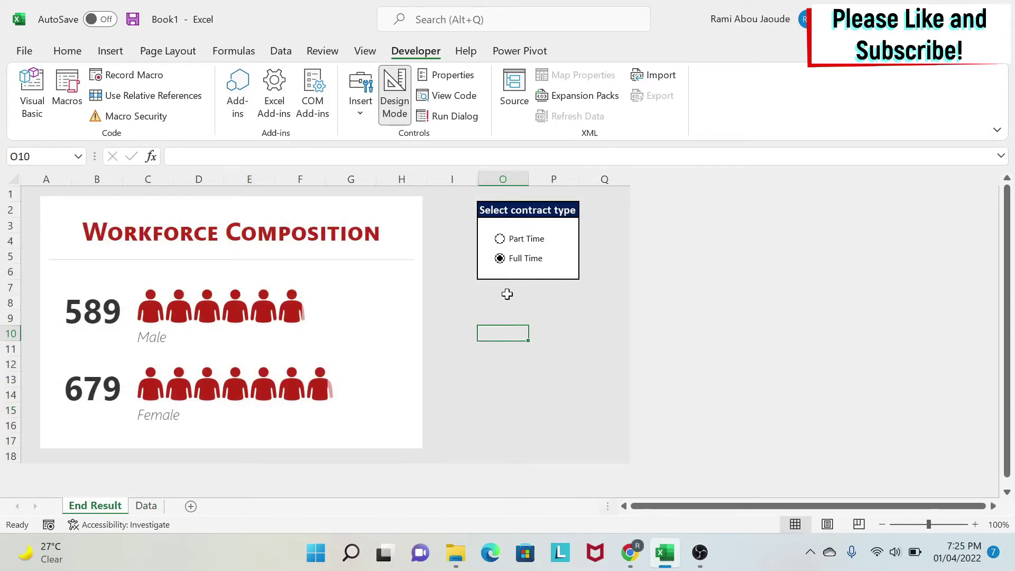
pyautogui.click(502, 239)
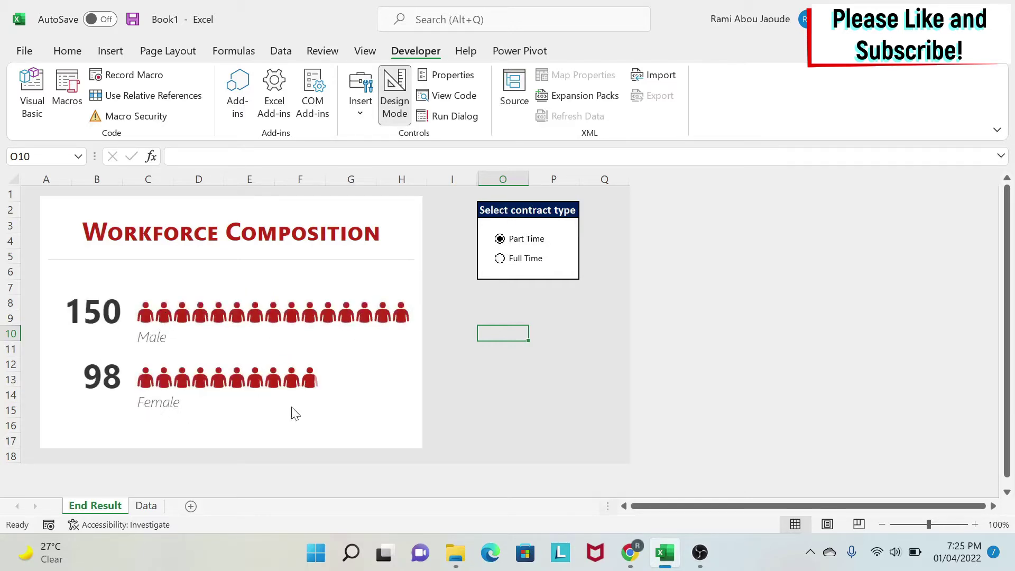
pyautogui.click(577, 370)
# Hide the gridlines on the Data sheet
pyautogui.click(146, 506)
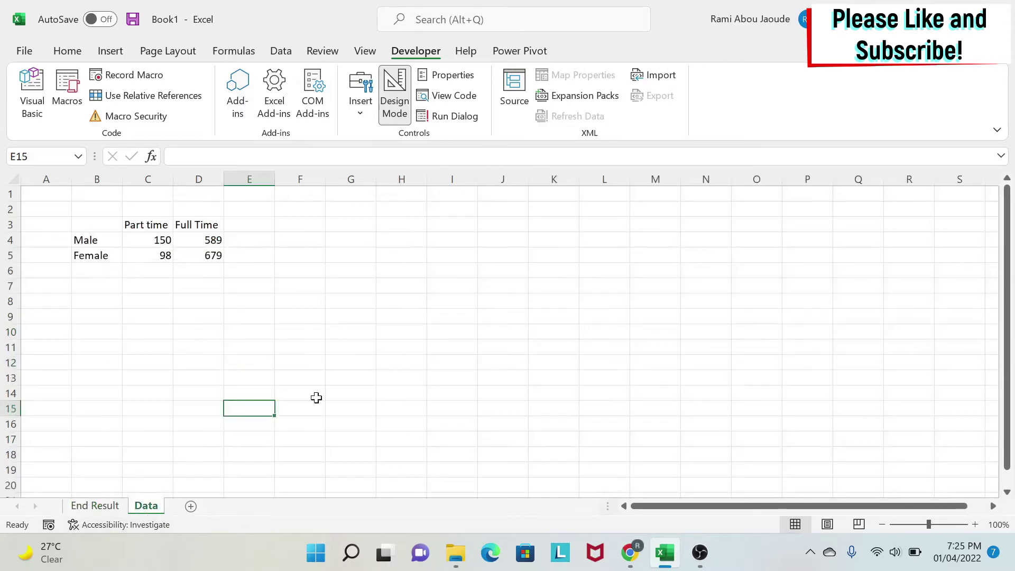
pyautogui.click(366, 256)
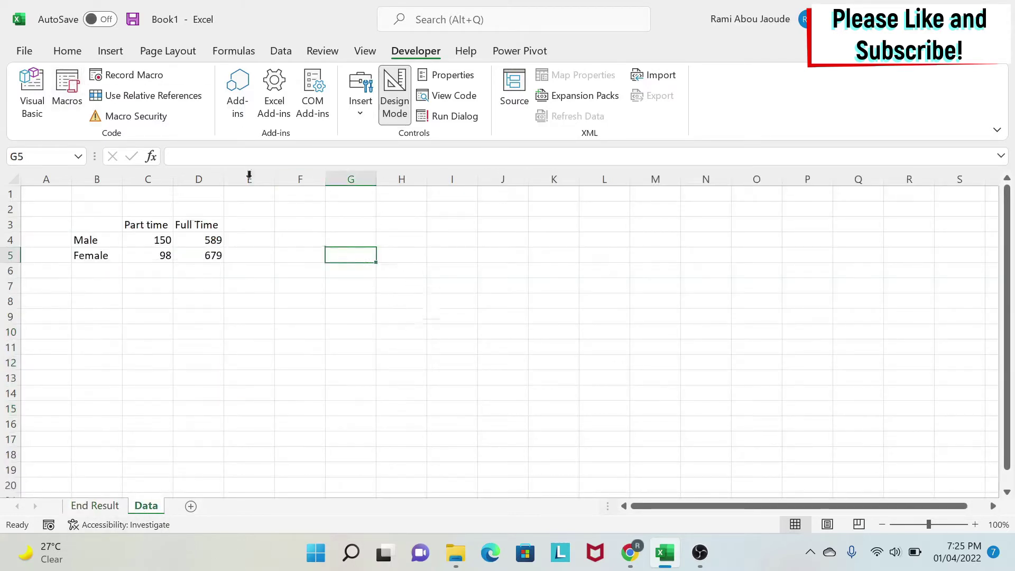
pyautogui.click(364, 52)
pyautogui.click(417, 106)
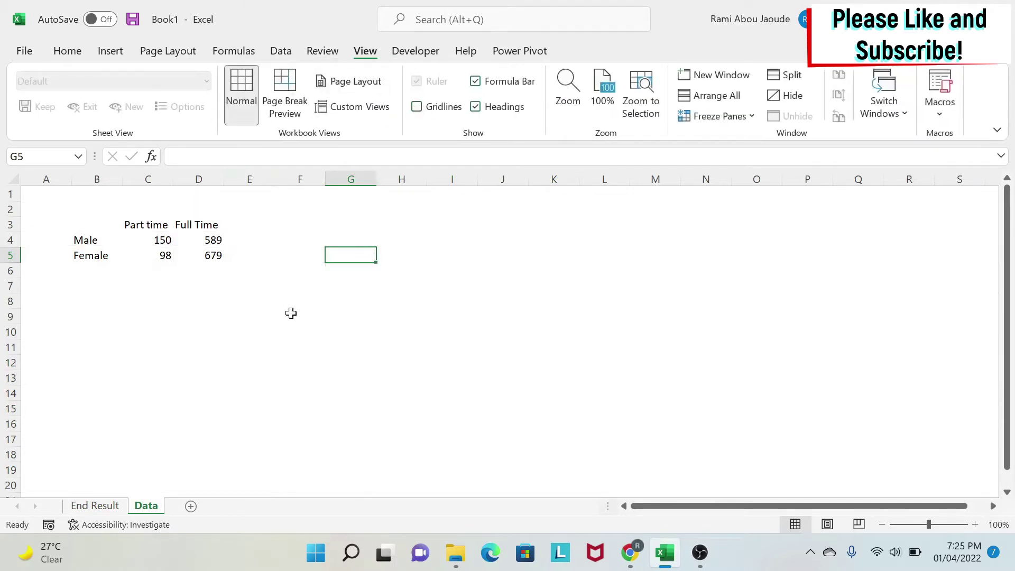
# Fill every cell of the Data sheet with a light grey background
pyautogui.click(13, 181)
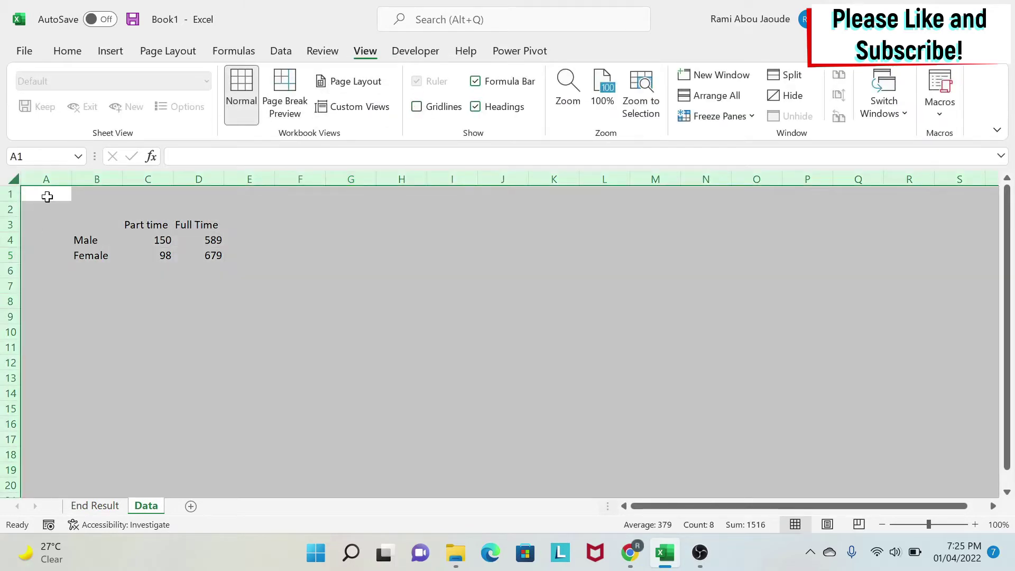
pyautogui.click(78, 56)
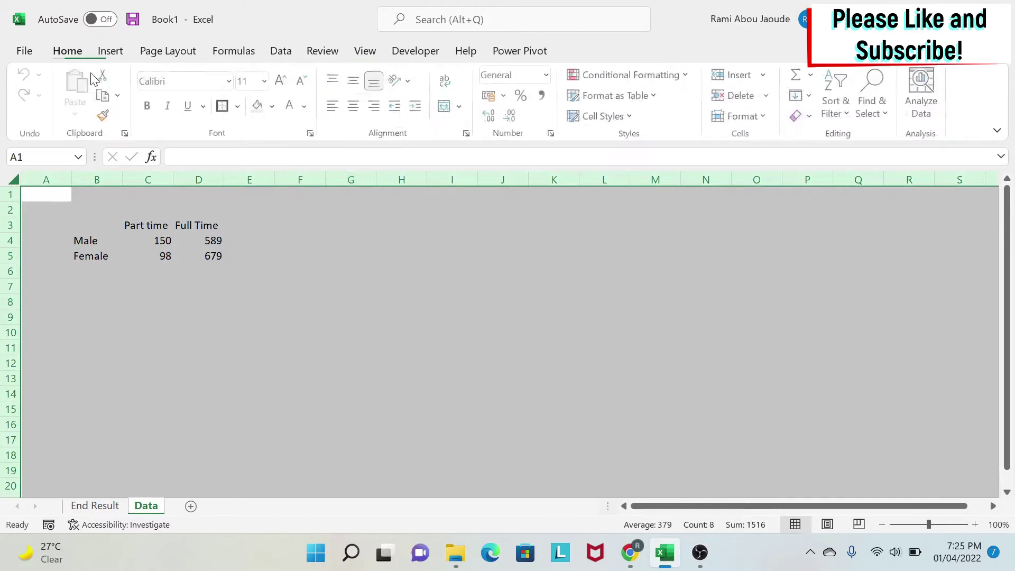
pyautogui.click(273, 106)
pyautogui.click(283, 148)
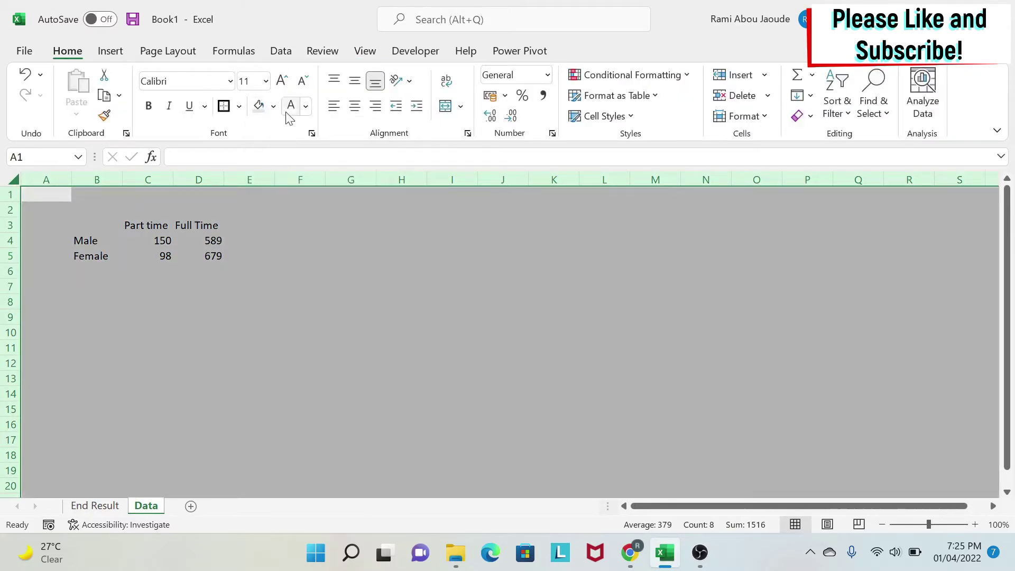
pyautogui.click(334, 259)
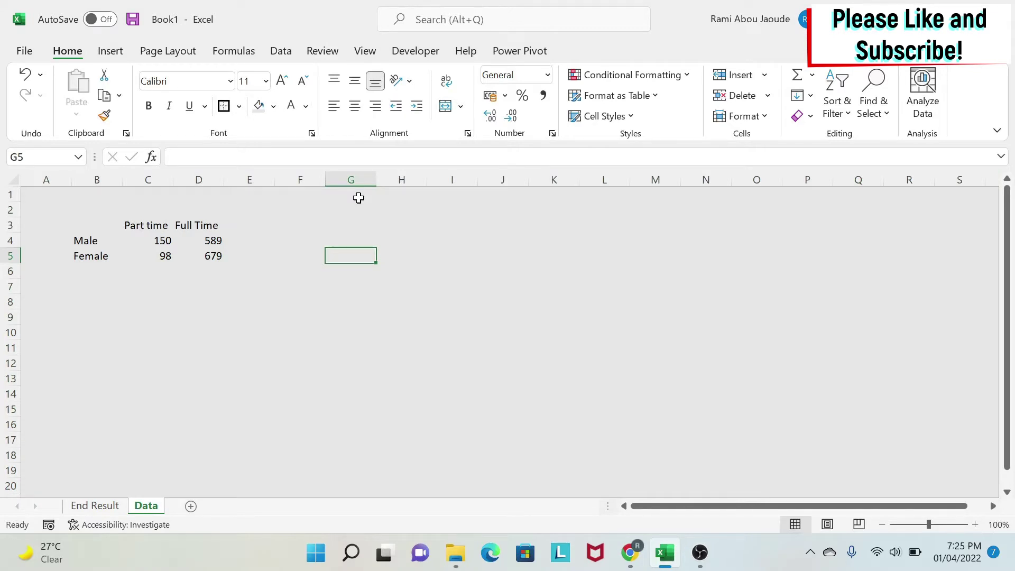
pyautogui.click(110, 51)
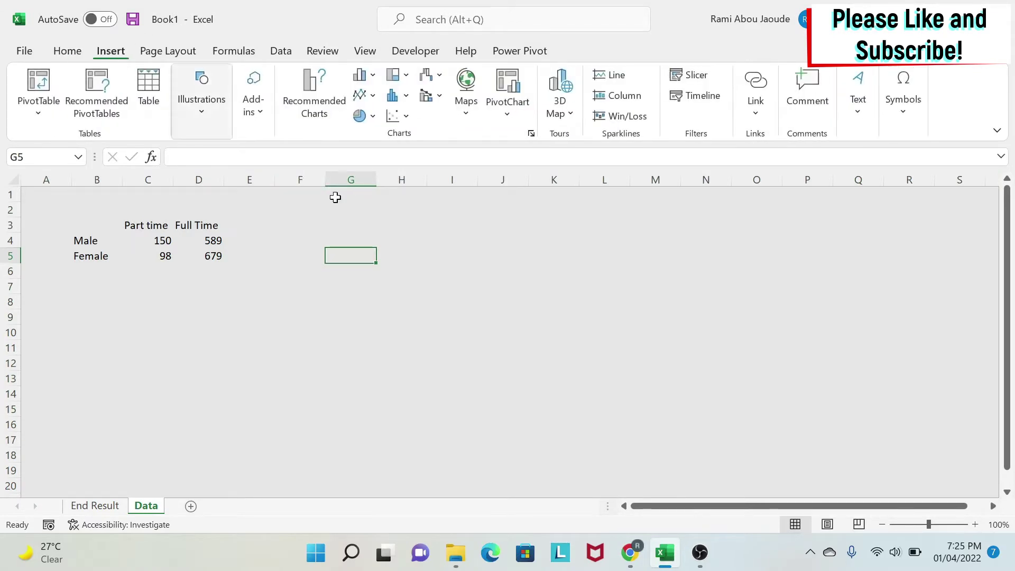
# Search the Office Add-ins store for 'people graph'
pyautogui.click(254, 103)
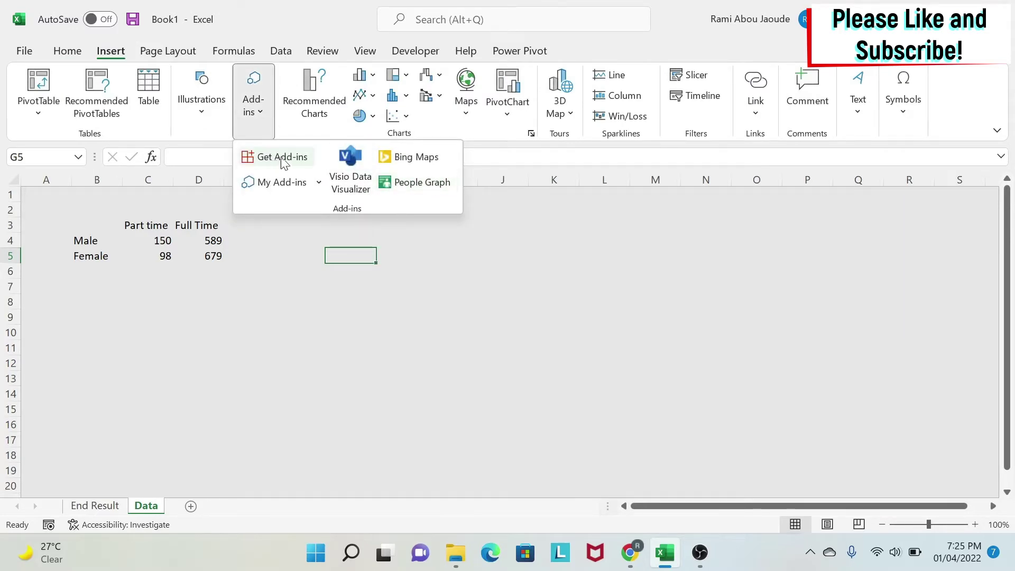
pyautogui.click(287, 161)
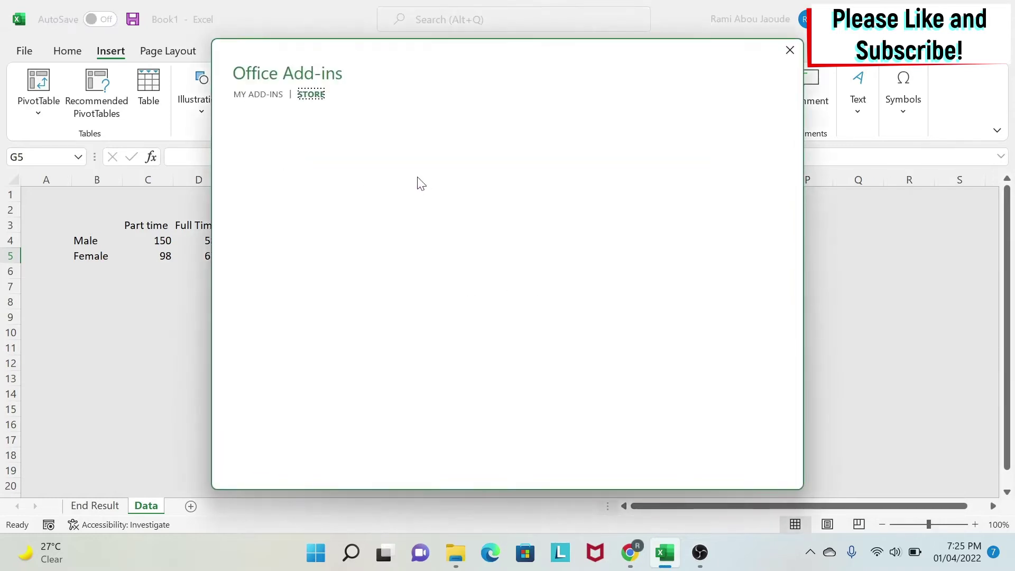
pyautogui.click(289, 158)
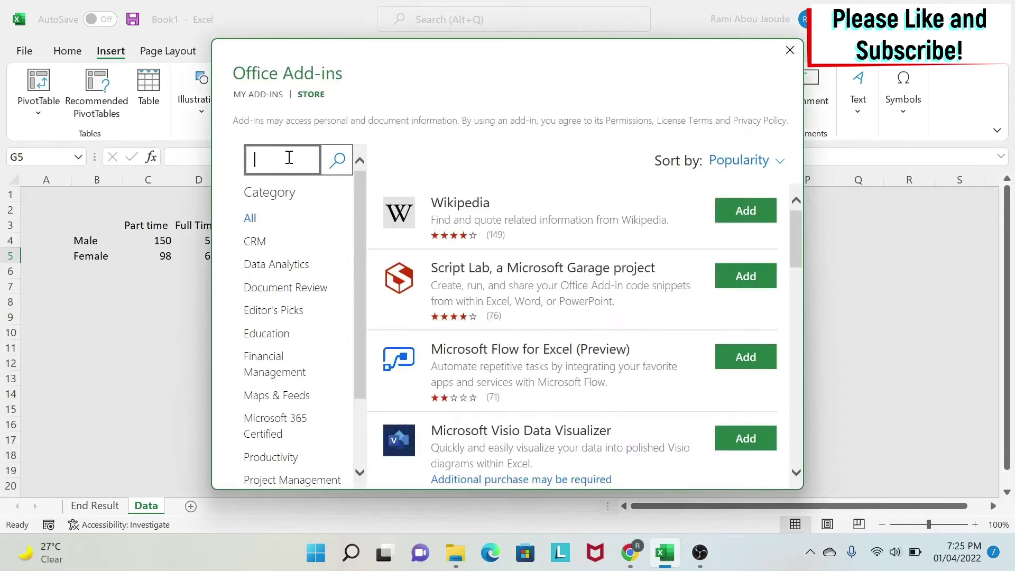
pyautogui.write('people graph')
pyautogui.click(340, 166)
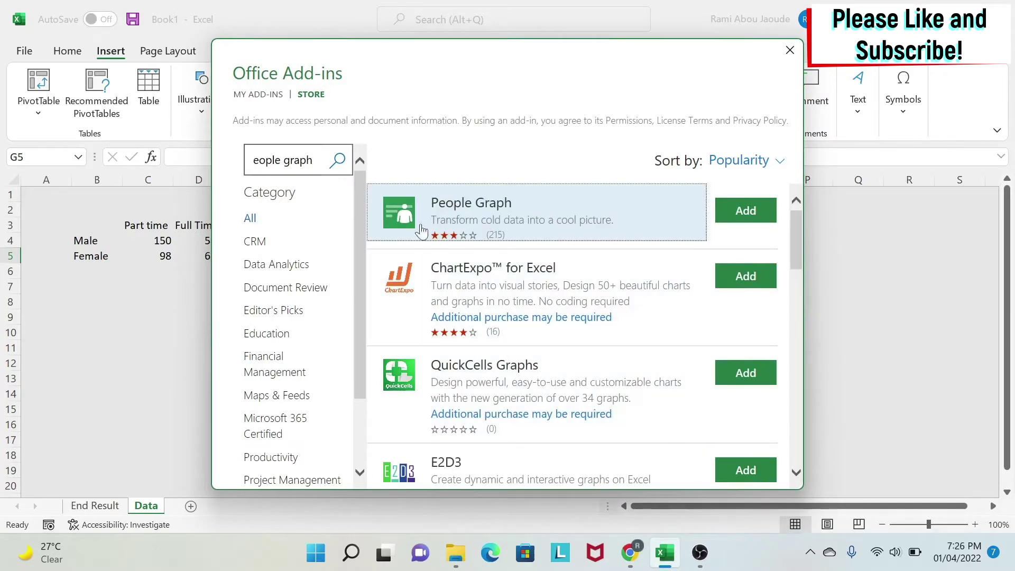
pyautogui.click(789, 51)
# Insert the People Graph add-in from My Add-ins beside the table
pyautogui.click(253, 106)
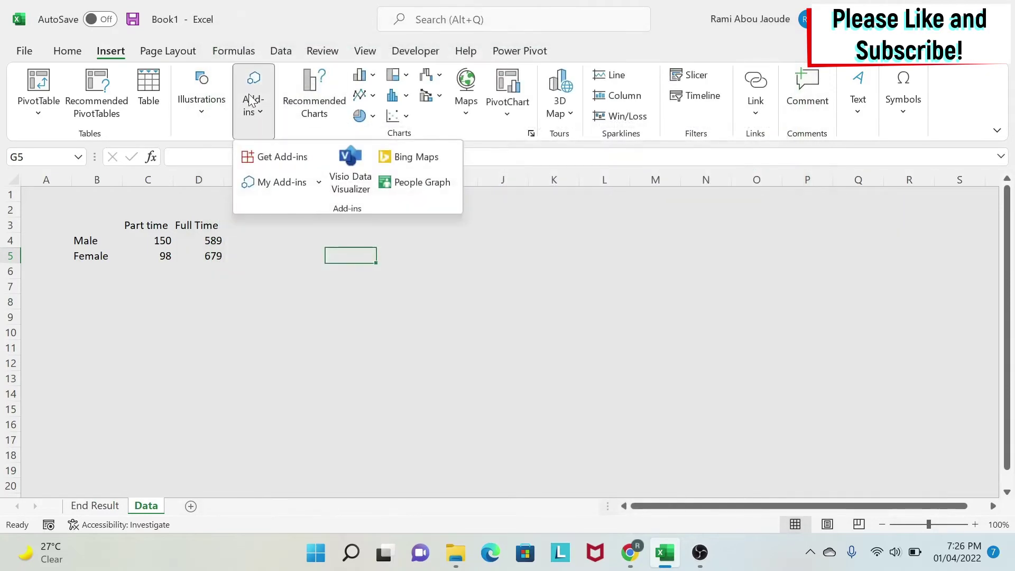
pyautogui.click(282, 183)
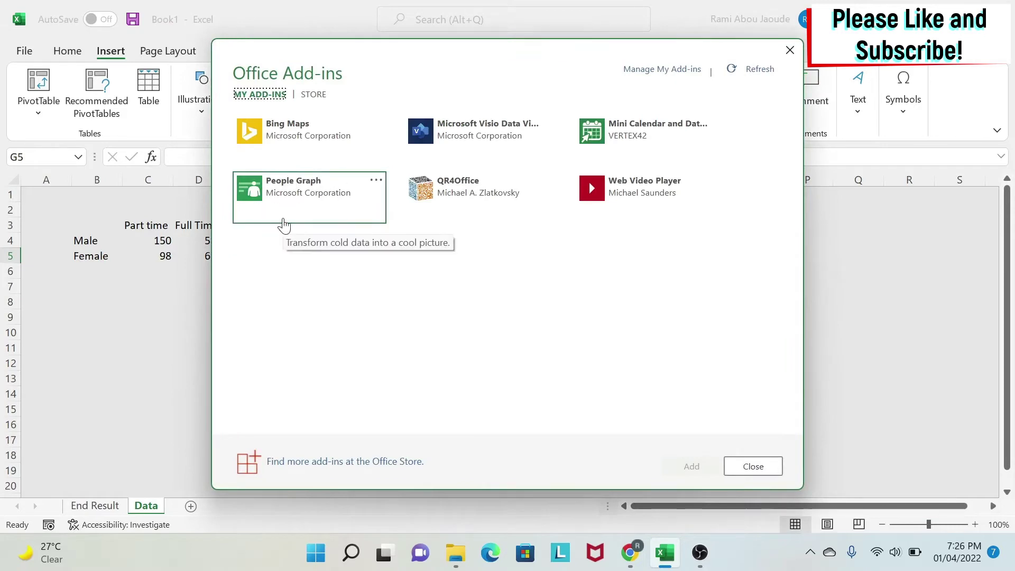
pyautogui.click(300, 198)
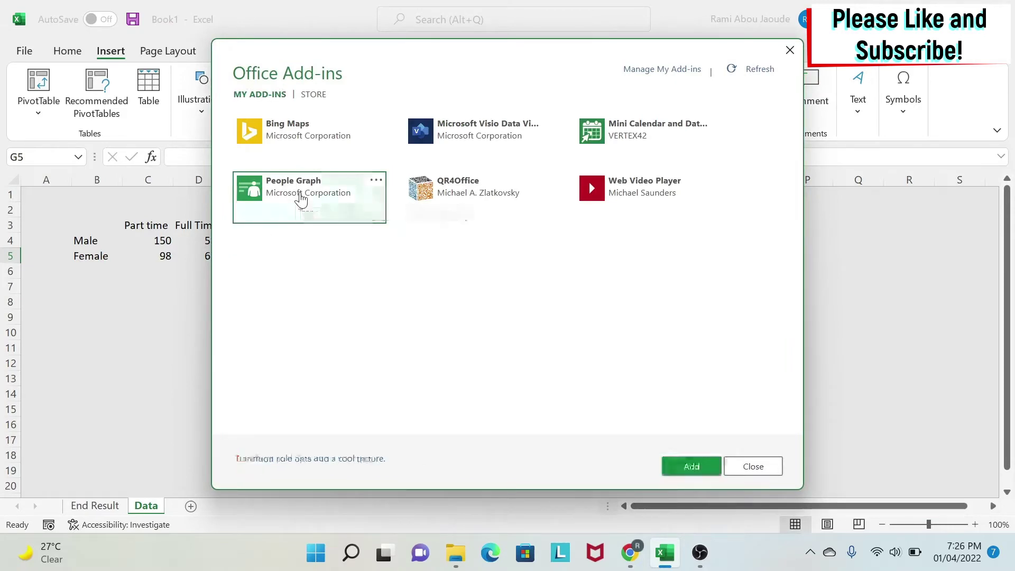
pyautogui.click(688, 467)
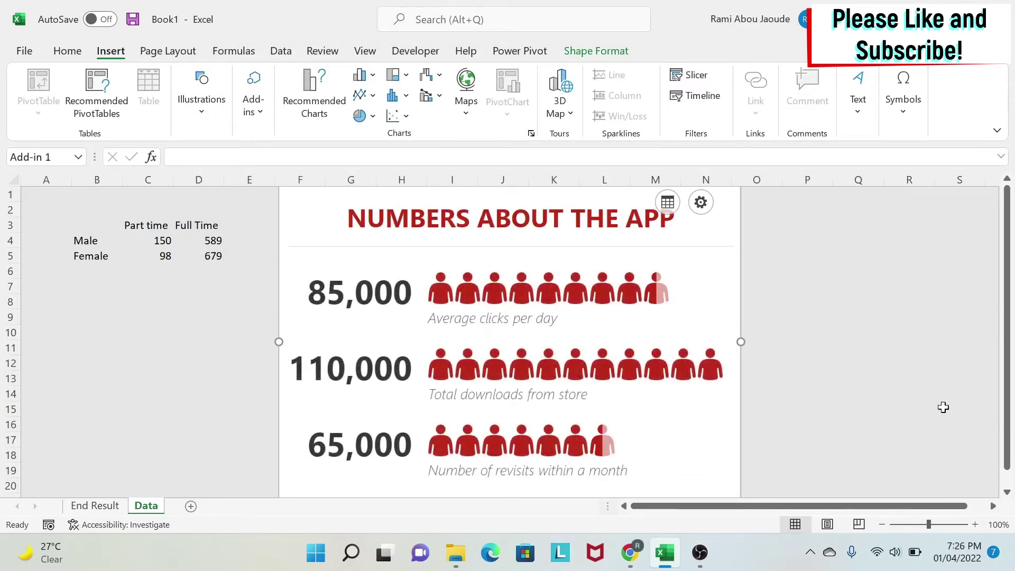
# Shrink the people graph to show only its 85,000 and 110,000 rows, and nudge it down
pyautogui.scroll(-1, 963, 430)
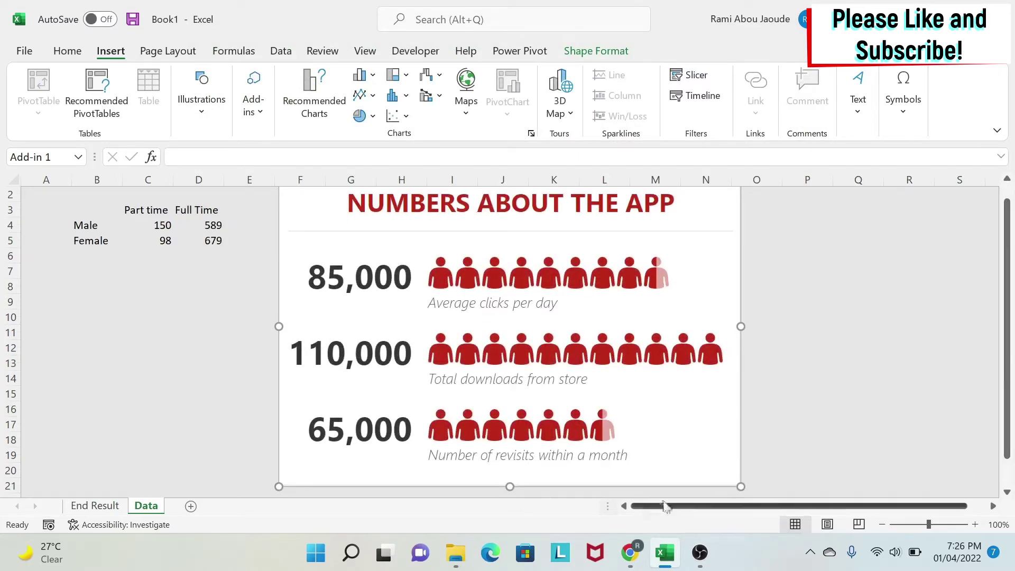
pyautogui.moveTo(741, 487); pyautogui.dragTo(669, 401)
pyautogui.scroll(1, 528, 370)
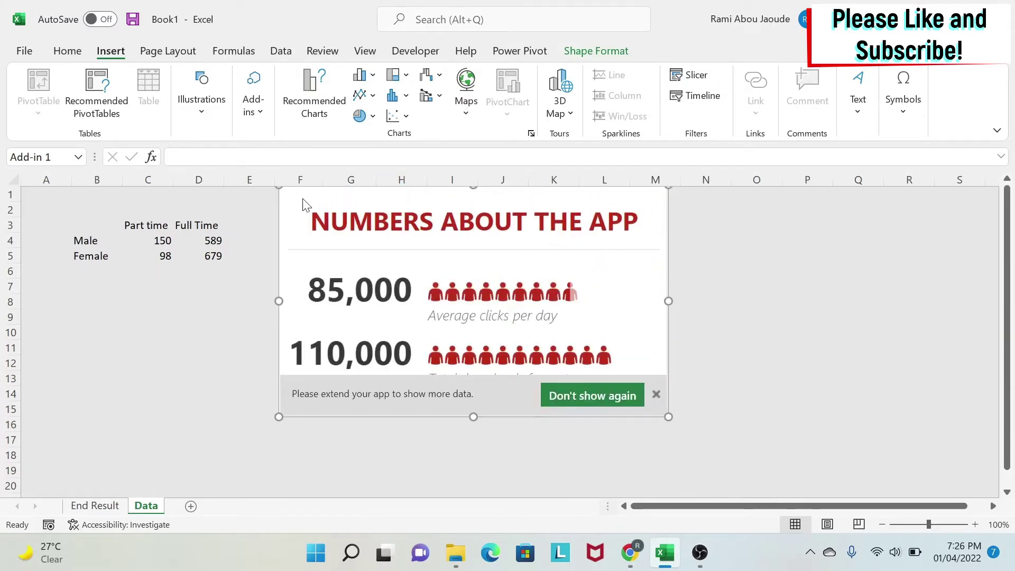
pyautogui.moveTo(276, 203); pyautogui.dragTo(276, 217)
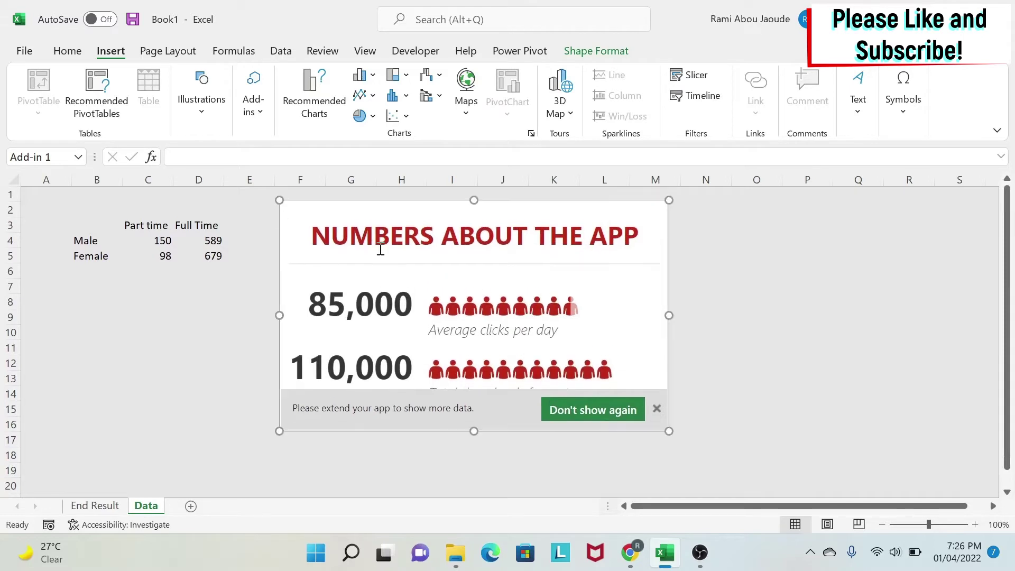
pyautogui.click(817, 329)
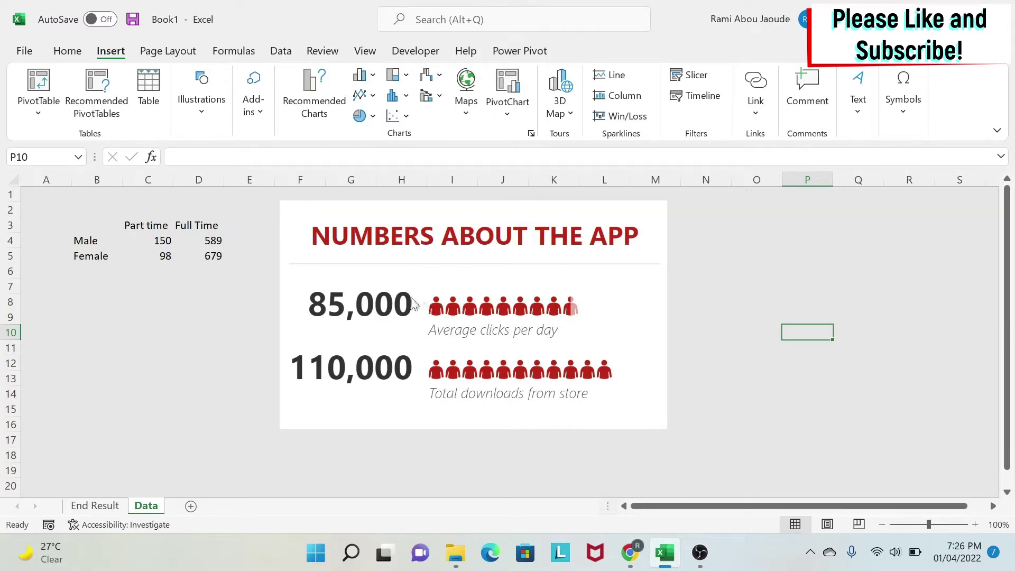
pyautogui.click(475, 306)
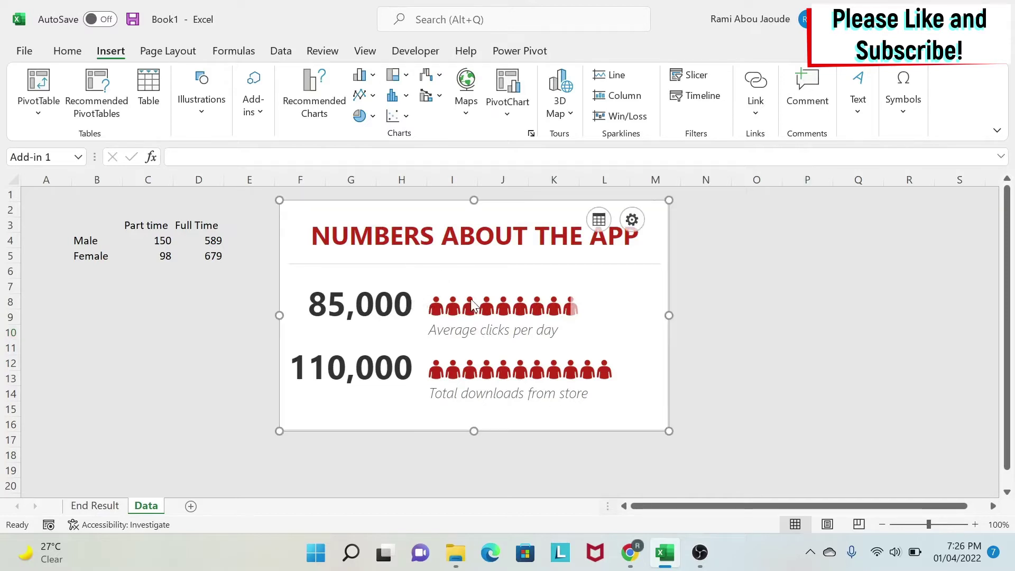
# Feed the people graph the Part time range B3:C5, showing 150 Male and 98 Female
pyautogui.click(599, 219)
pyautogui.click(578, 270)
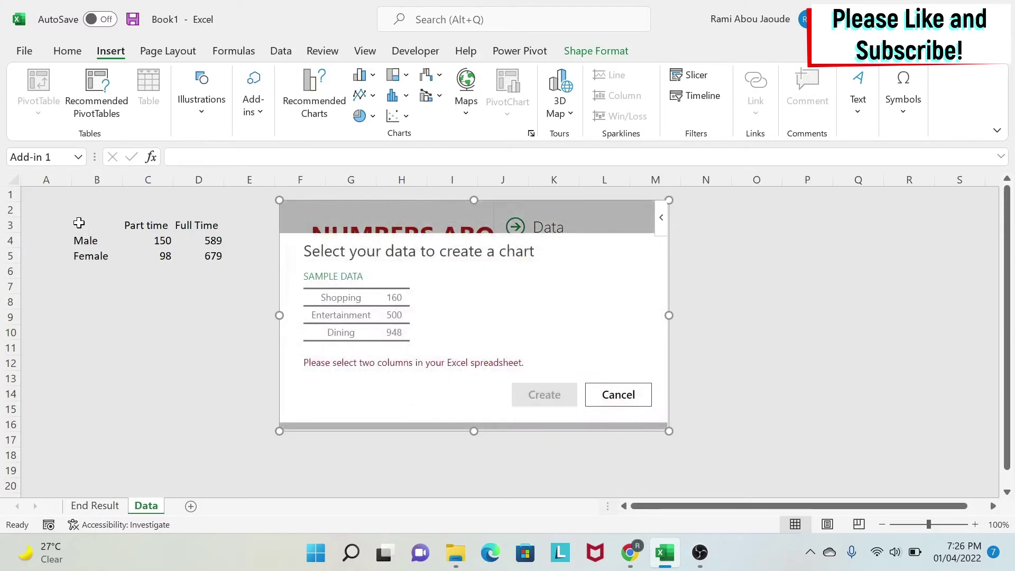
pyautogui.moveTo(79, 222); pyautogui.dragTo(135, 251)
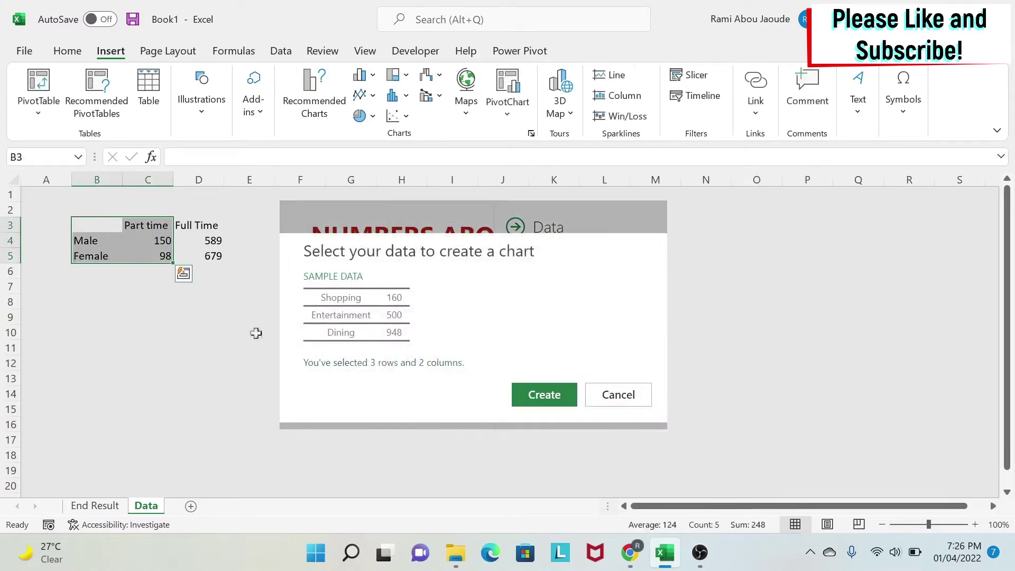
pyautogui.click(542, 398)
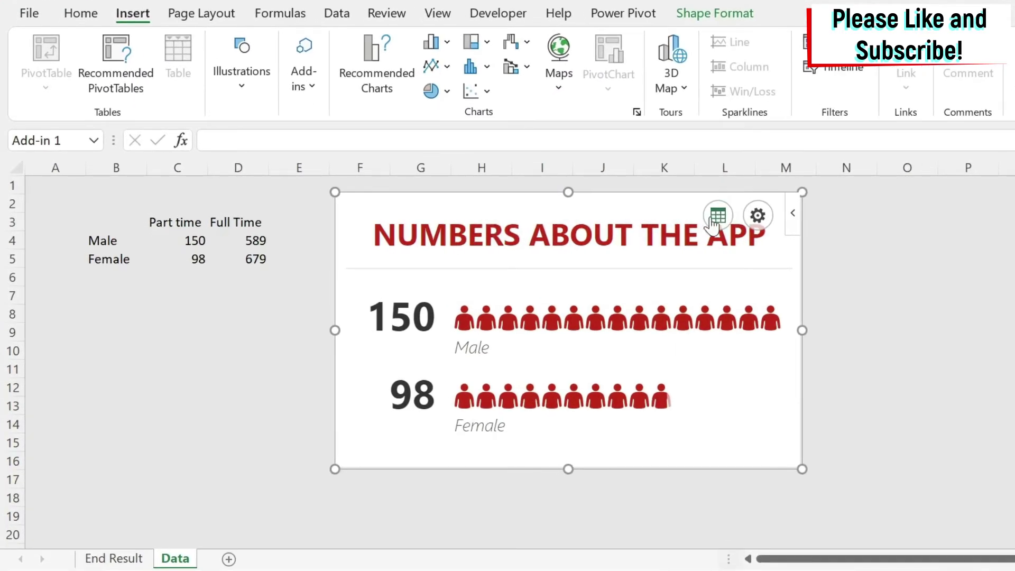
pyautogui.click(708, 216)
# Replace the people graph's title with 'Workforce Composition'
pyautogui.moveTo(771, 336); pyautogui.dragTo(608, 337)
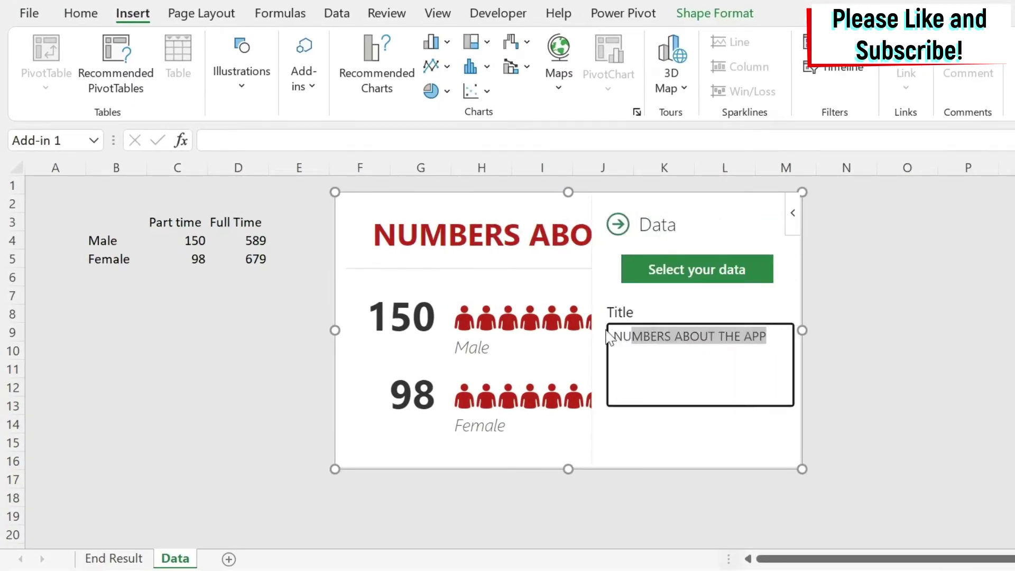
pyautogui.press('BackSpace')
pyautogui.press('BackSpace')
pyautogui.write('Wor')
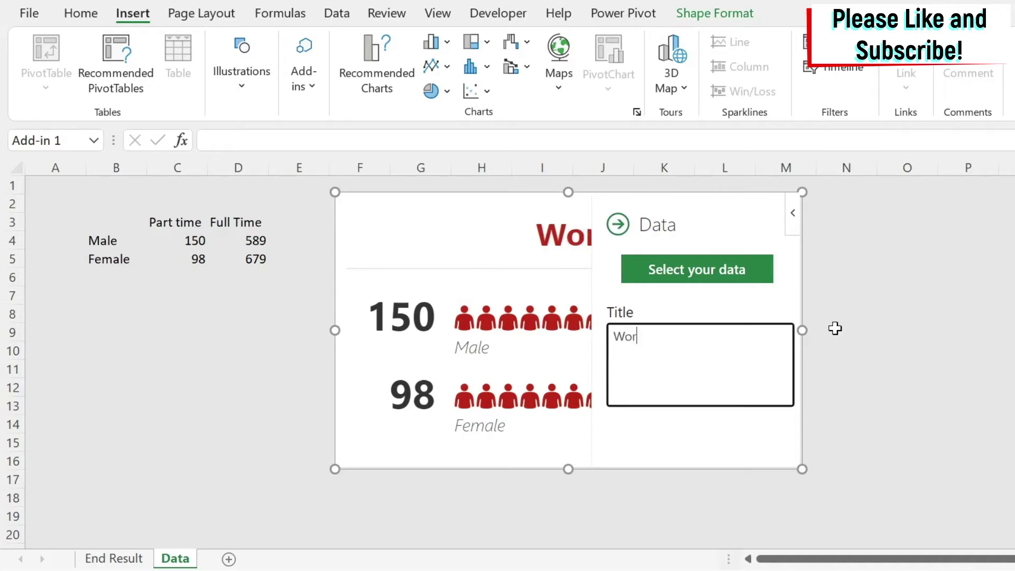
pyautogui.write('kforce ')
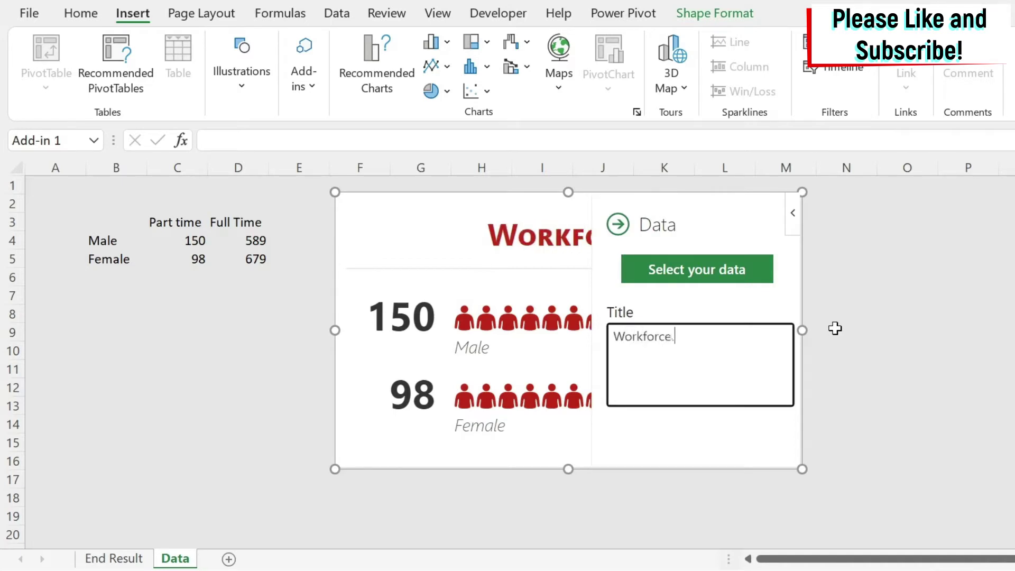
pyautogui.write('Composition')
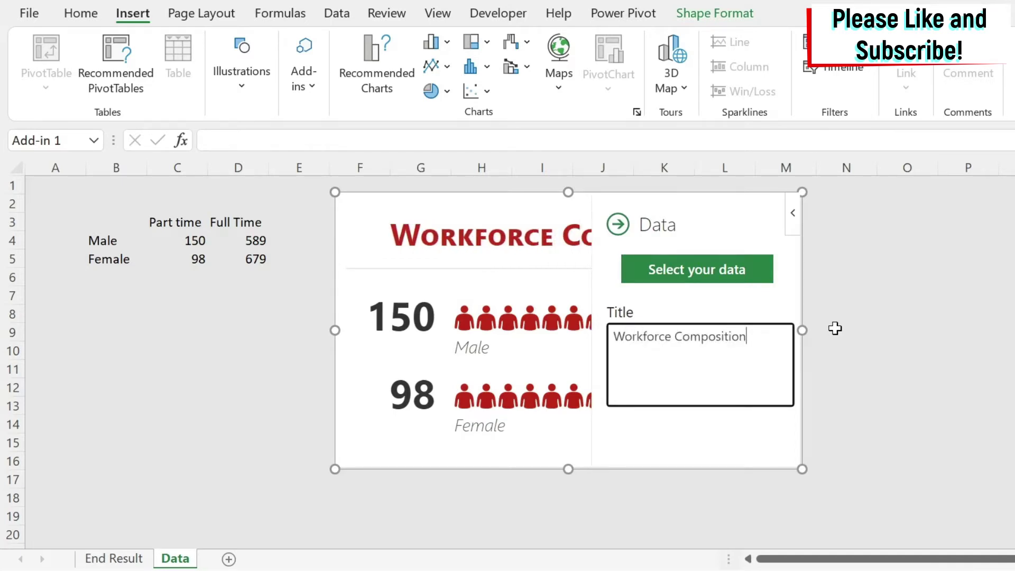
pyautogui.click(617, 226)
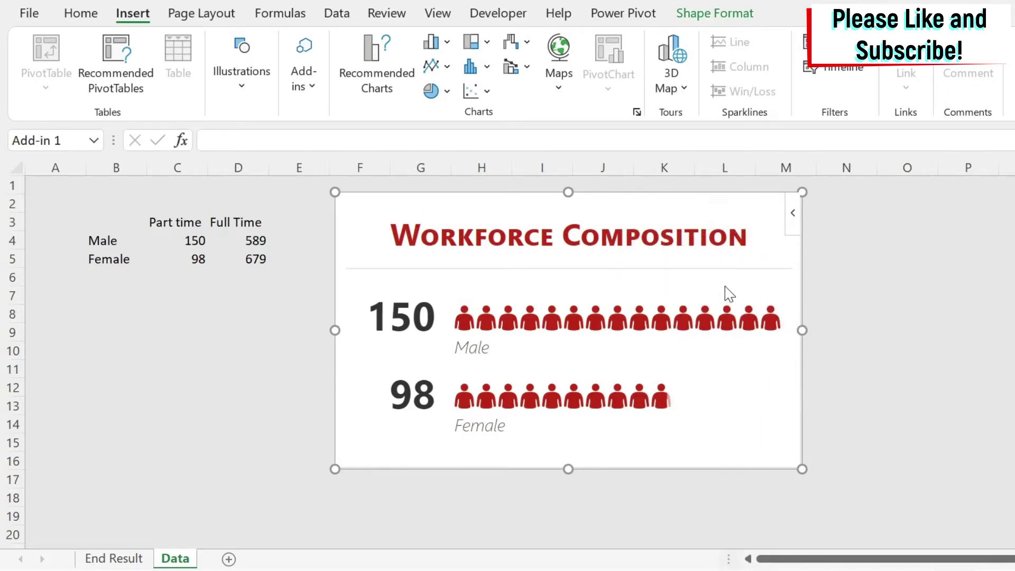
# Preview the yellow 120 and blue 80 graph types, then keep the red 9,000 type
pyautogui.click(760, 215)
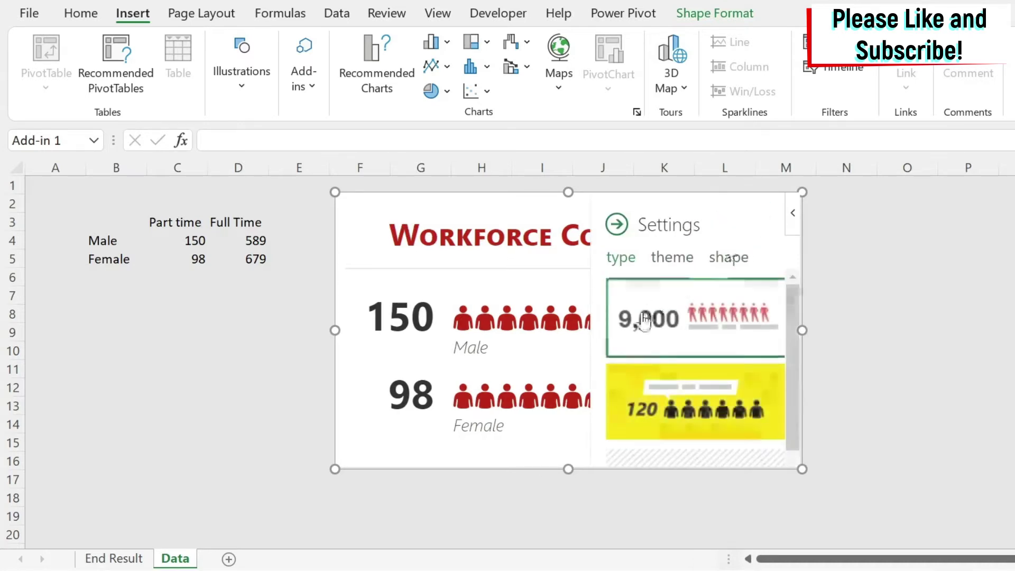
pyautogui.click(649, 392)
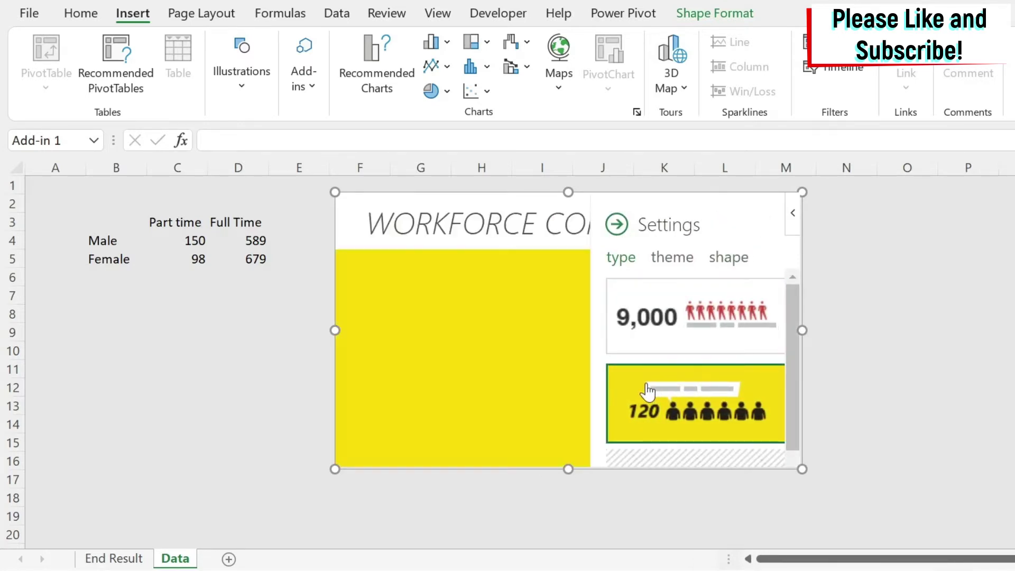
pyautogui.scroll(-1, 649, 407)
pyautogui.click(649, 430)
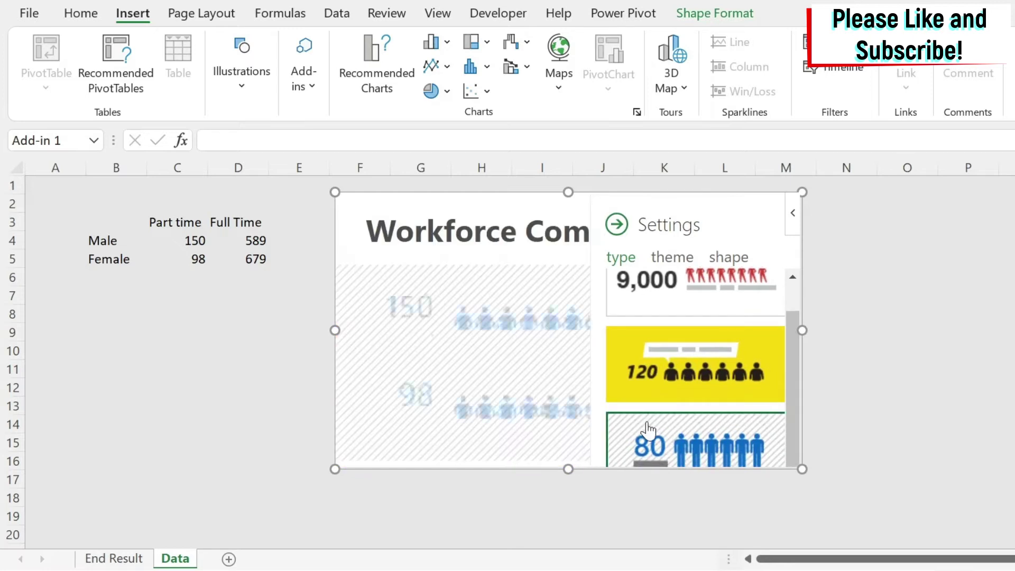
pyautogui.scroll(1, 651, 373)
pyautogui.click(647, 300)
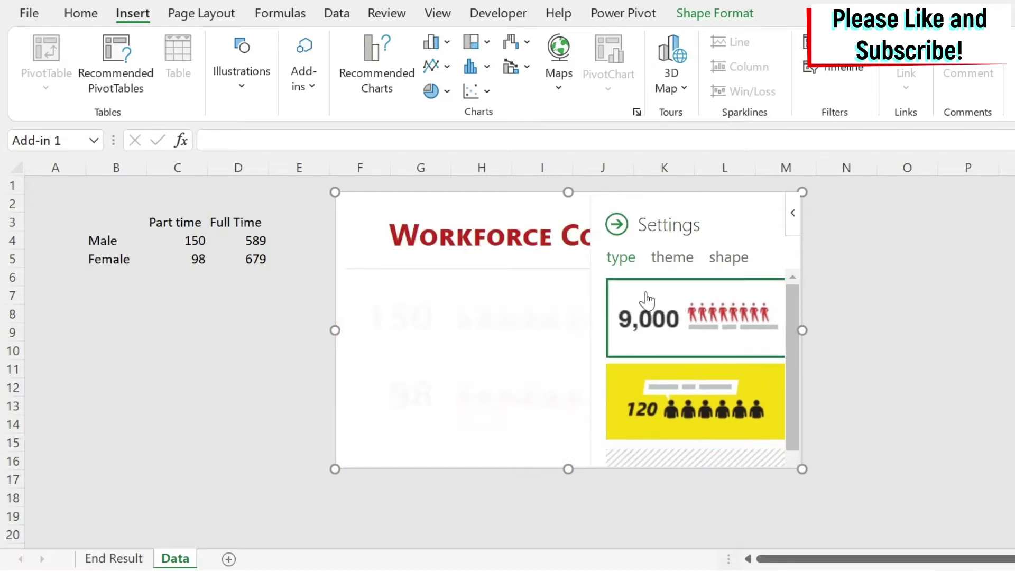
# Try other colour themes and icon shapes, then keep Theme 1 and Shape 1 person icons
pyautogui.click(675, 261)
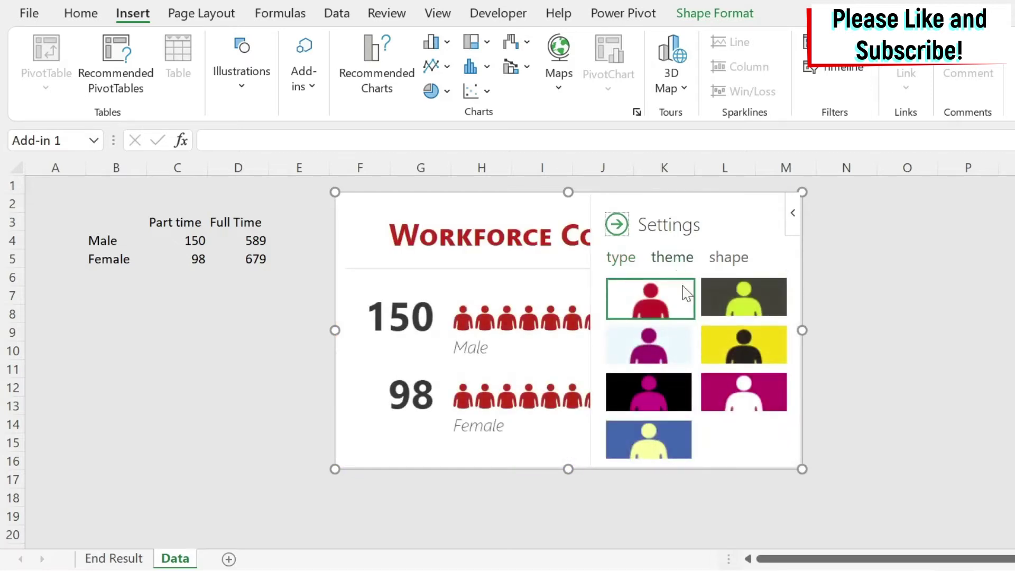
pyautogui.click(650, 441)
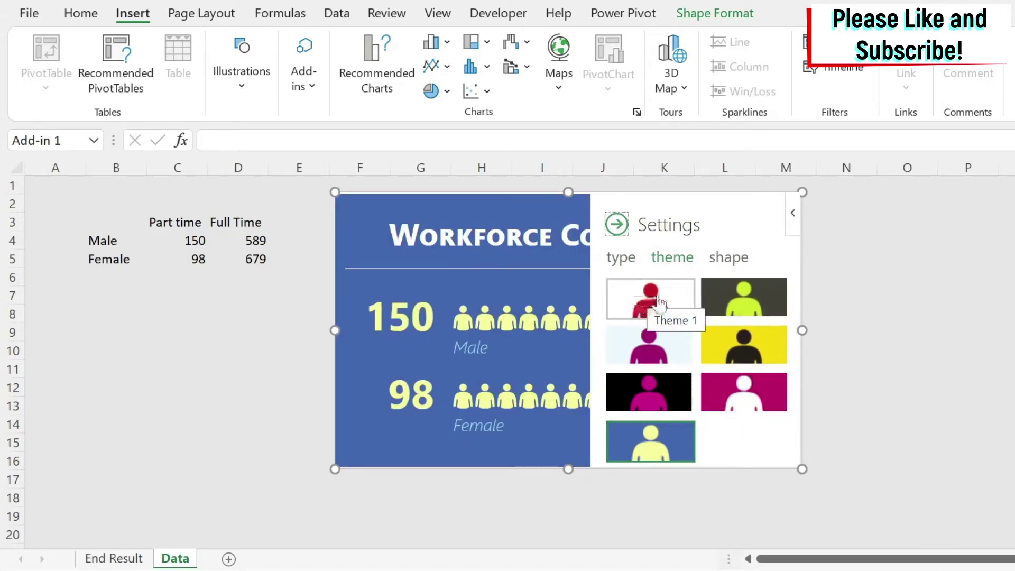
pyautogui.click(635, 305)
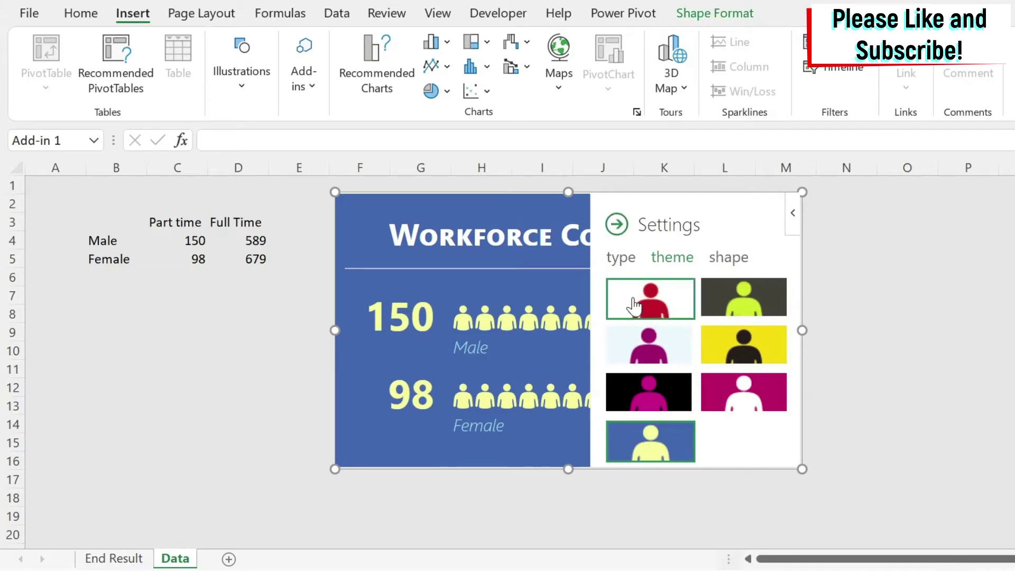
pyautogui.click(730, 257)
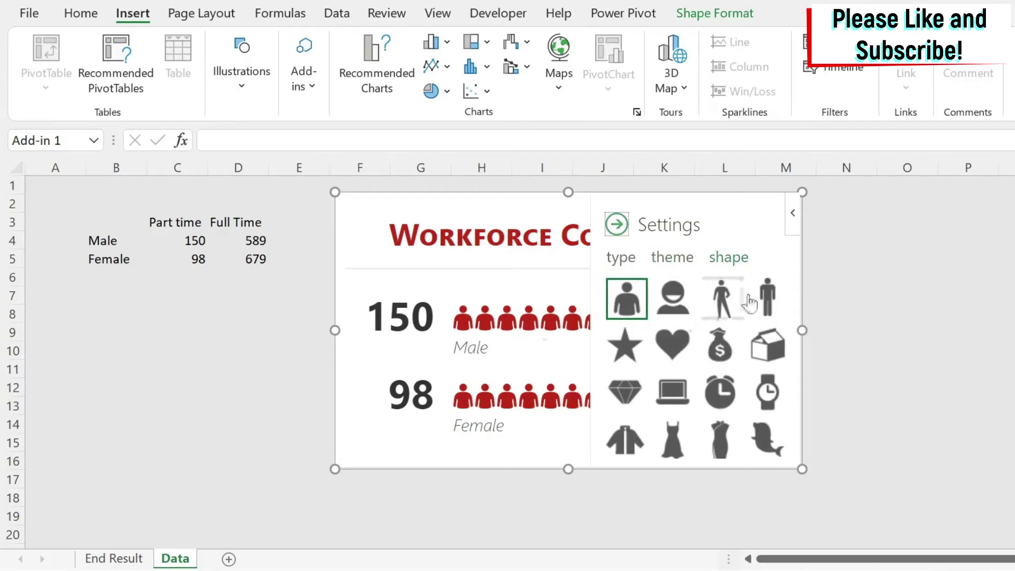
pyautogui.click(671, 304)
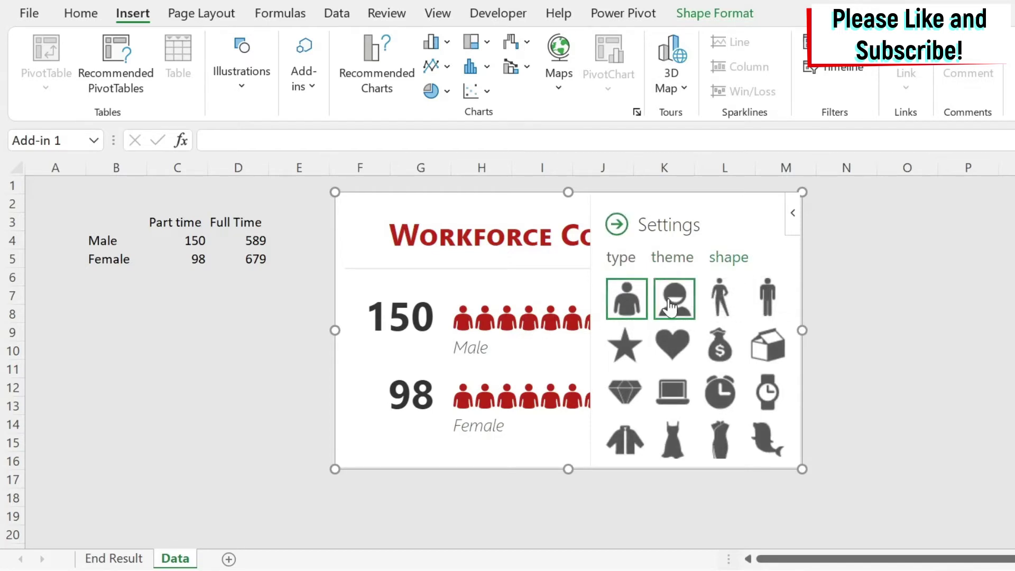
pyautogui.click(720, 306)
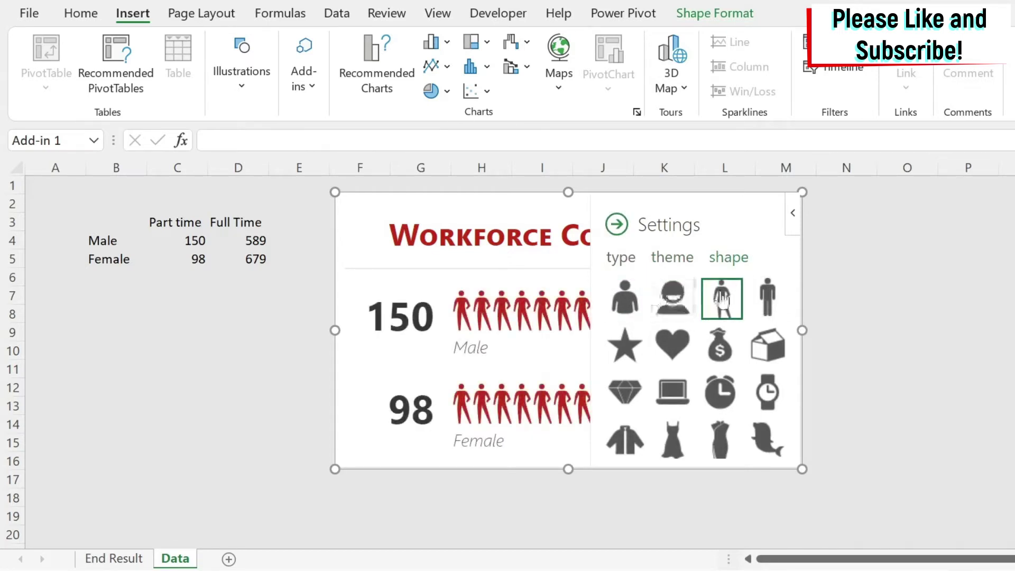
pyautogui.click(626, 300)
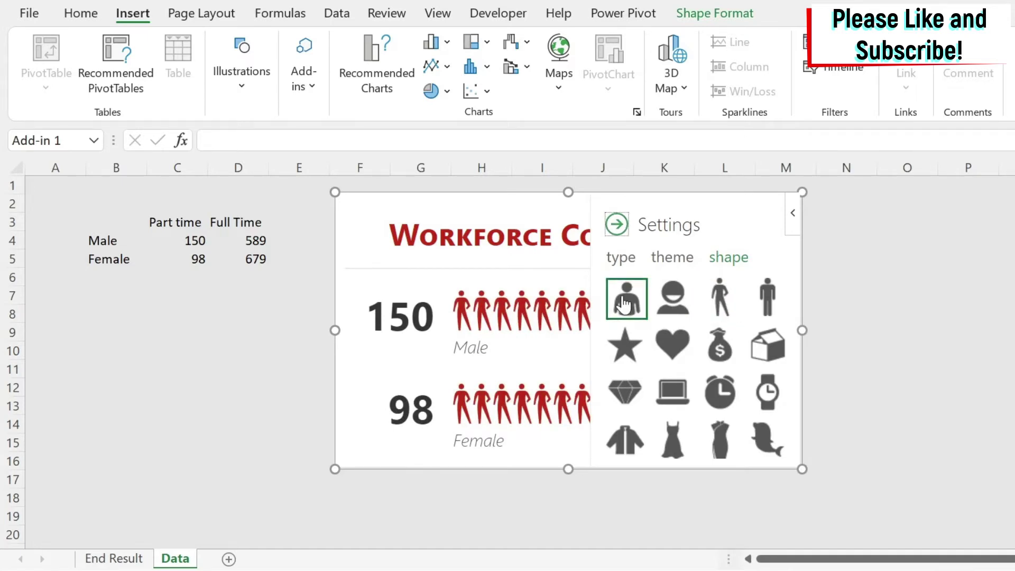
pyautogui.click(616, 224)
# Deselect the finished graph and glance at the End Result sheet before returning to Data
pyautogui.click(910, 361)
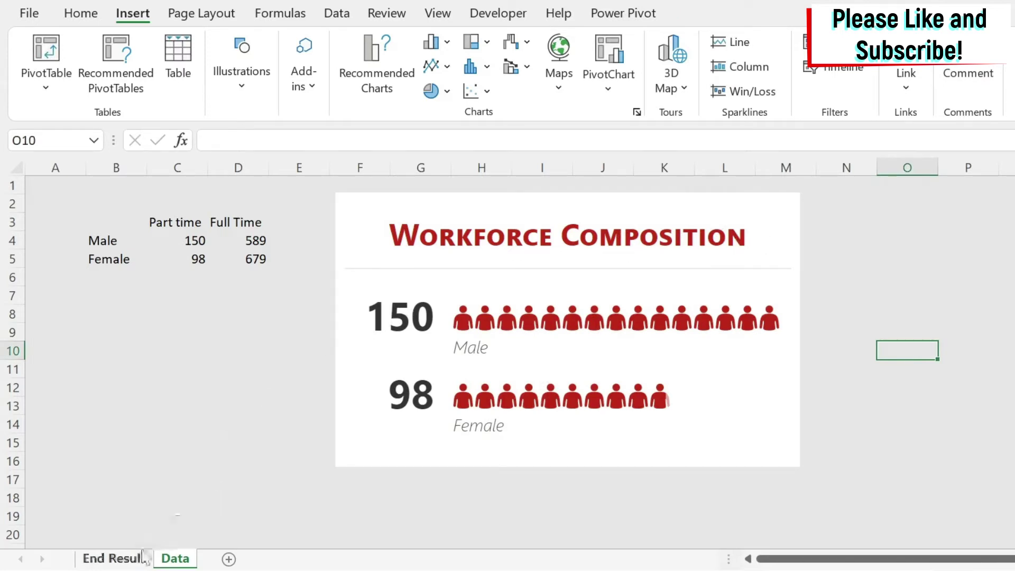
pyautogui.click(119, 559)
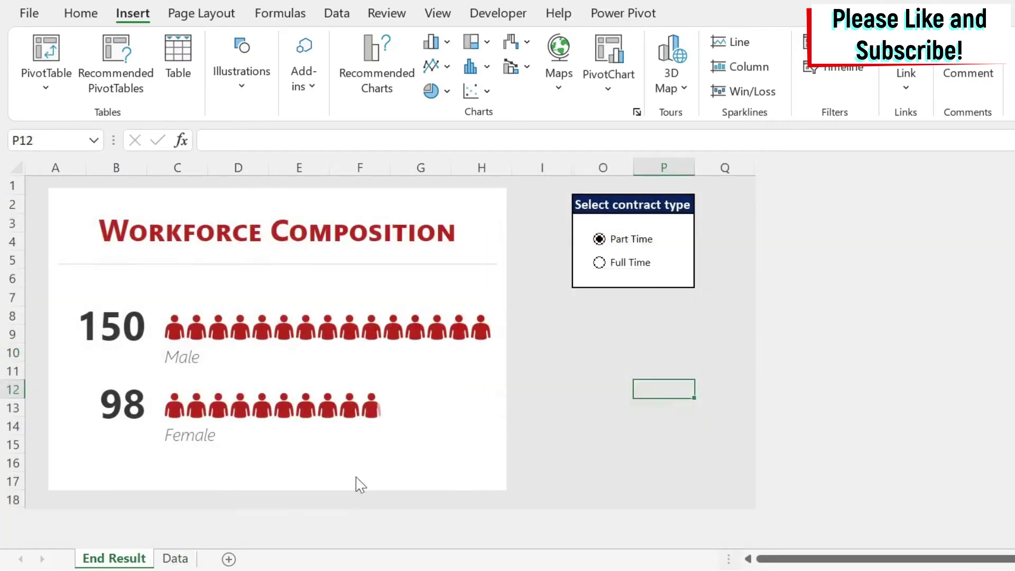
pyautogui.click(170, 558)
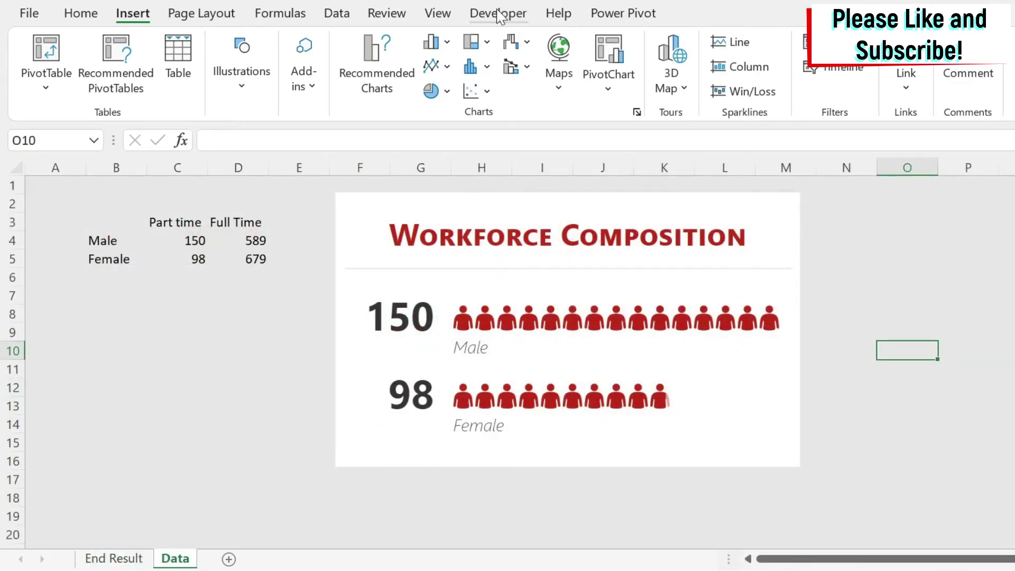
pyautogui.click(24, 16)
pyautogui.click(80, 534)
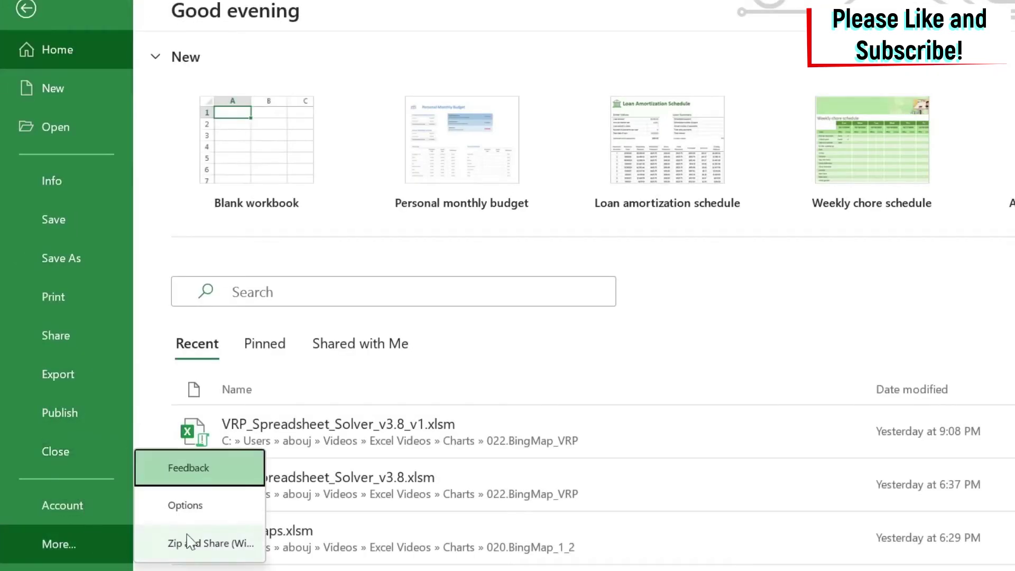
pyautogui.click(225, 512)
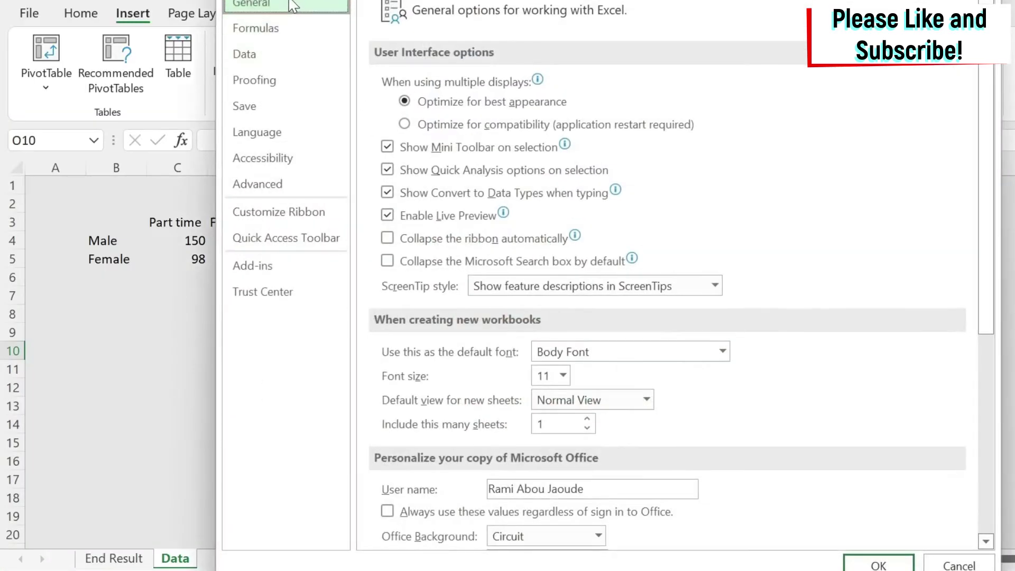
pyautogui.click(282, 215)
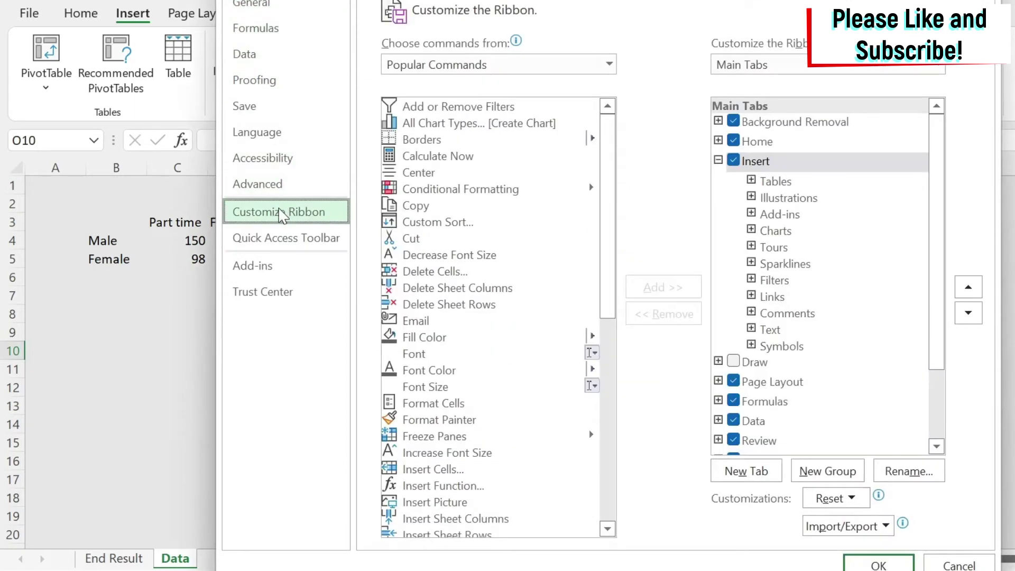
pyautogui.scroll(-2, 809, 372)
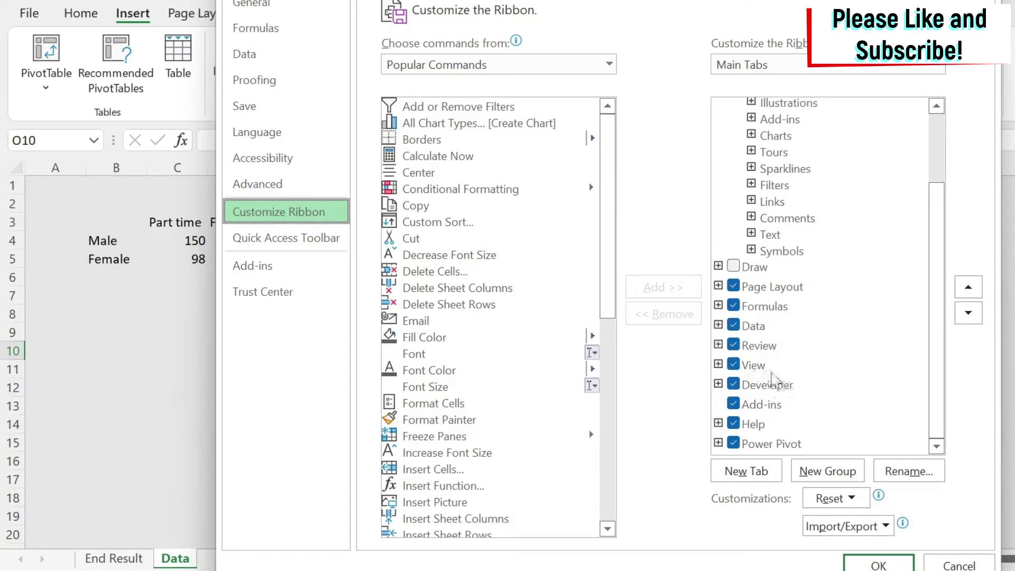
pyautogui.click(877, 564)
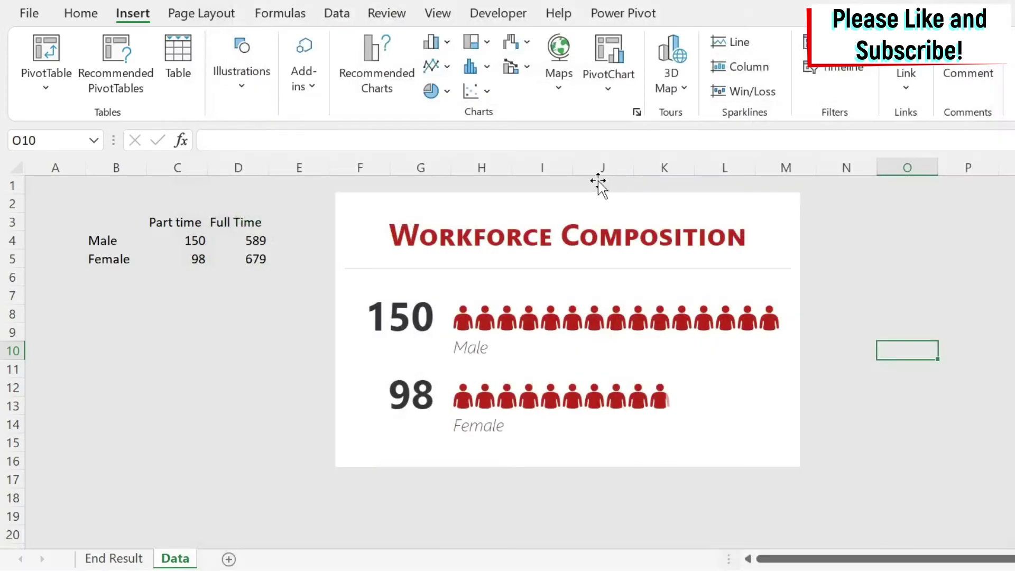
# Place two form-control option buttons, one above the other, right of the workforce graphic
pyautogui.click(497, 19)
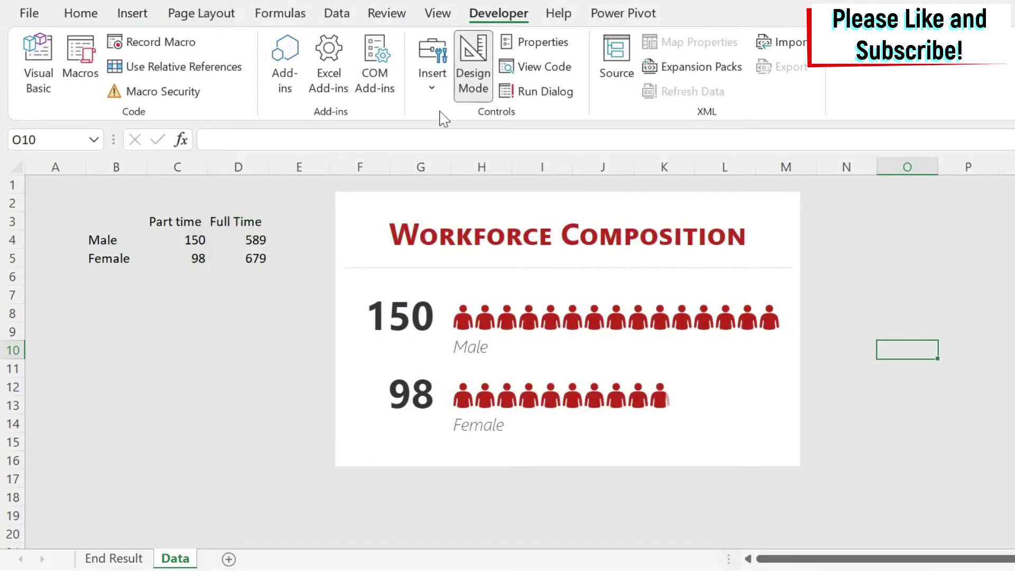
pyautogui.click(432, 59)
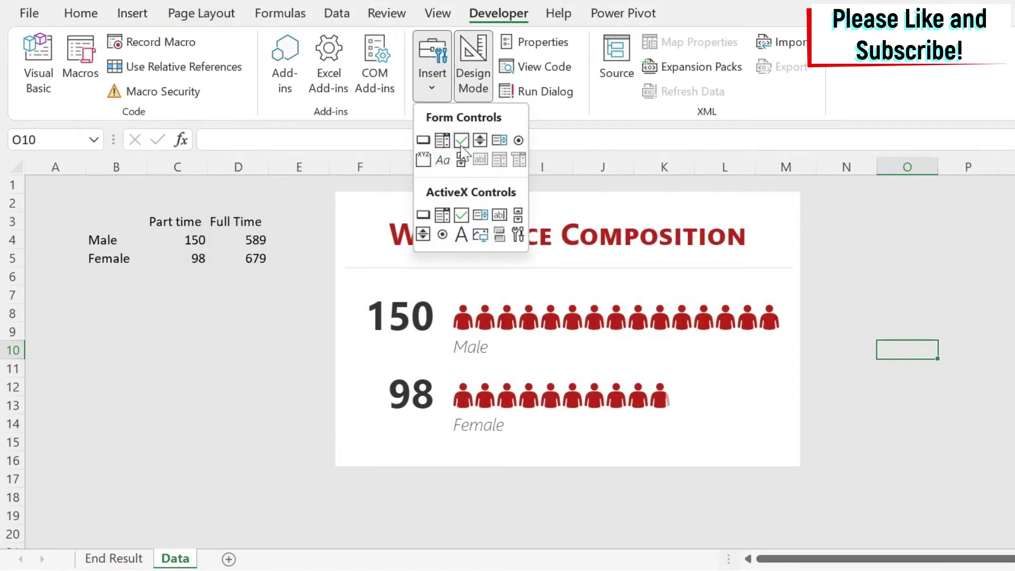
pyautogui.click(518, 141)
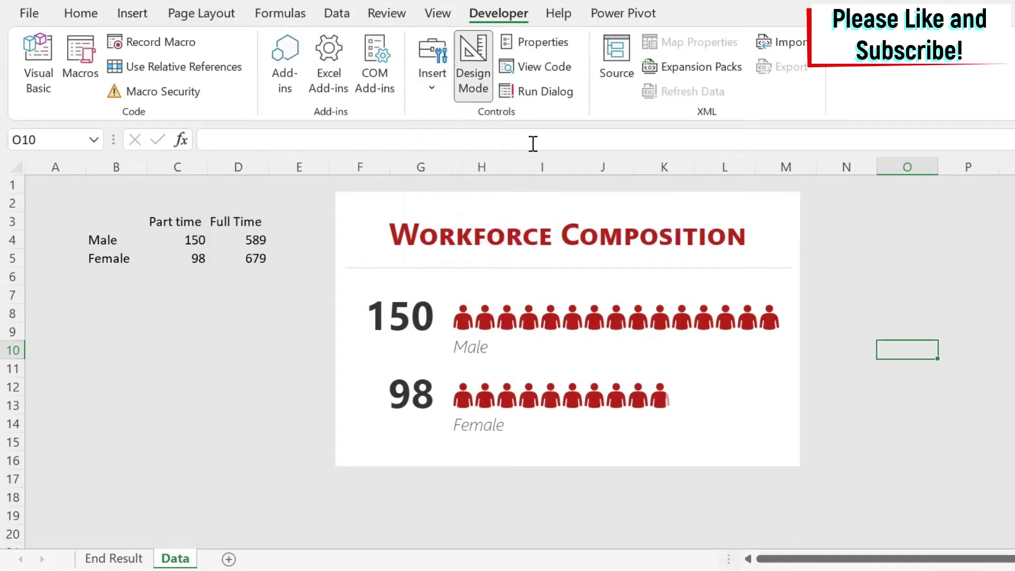
pyautogui.click(887, 246)
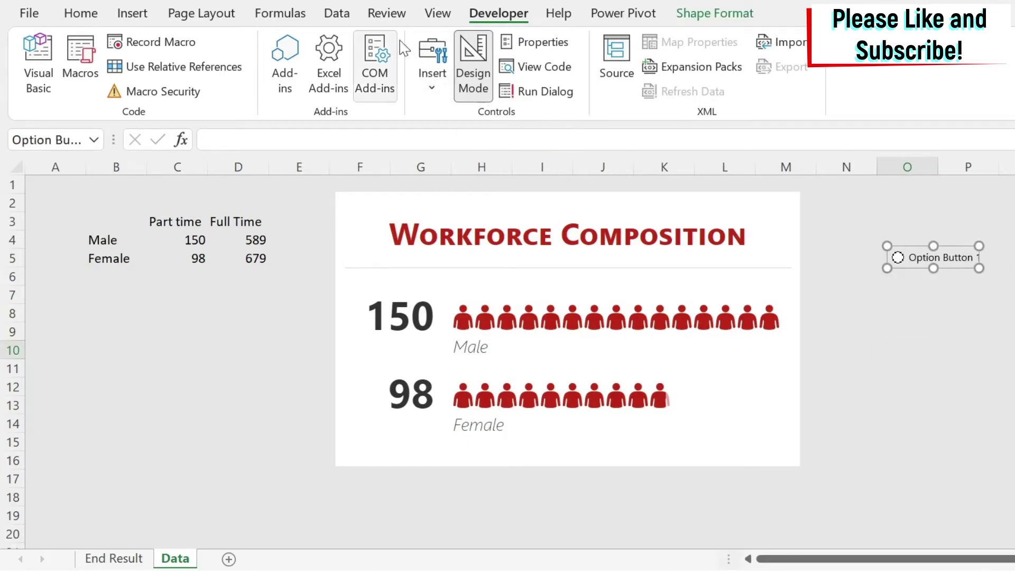
pyautogui.click(418, 51)
pyautogui.click(518, 140)
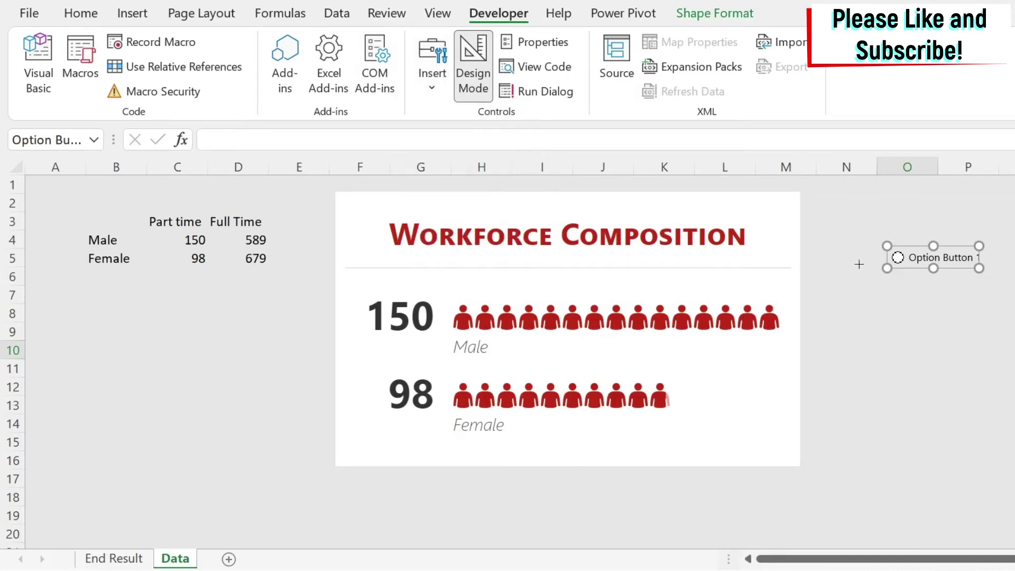
pyautogui.click(898, 286)
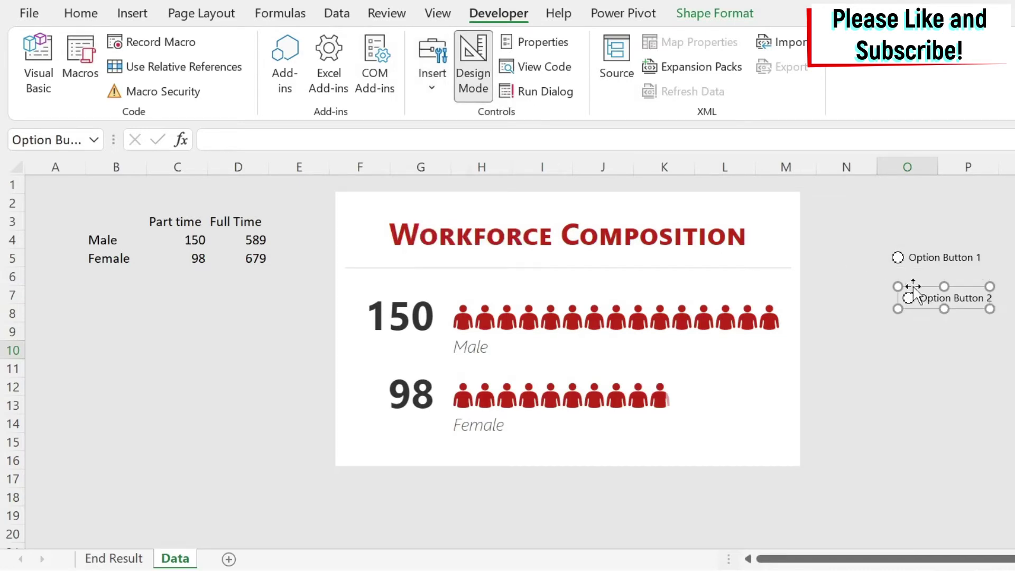
pyautogui.click(970, 365)
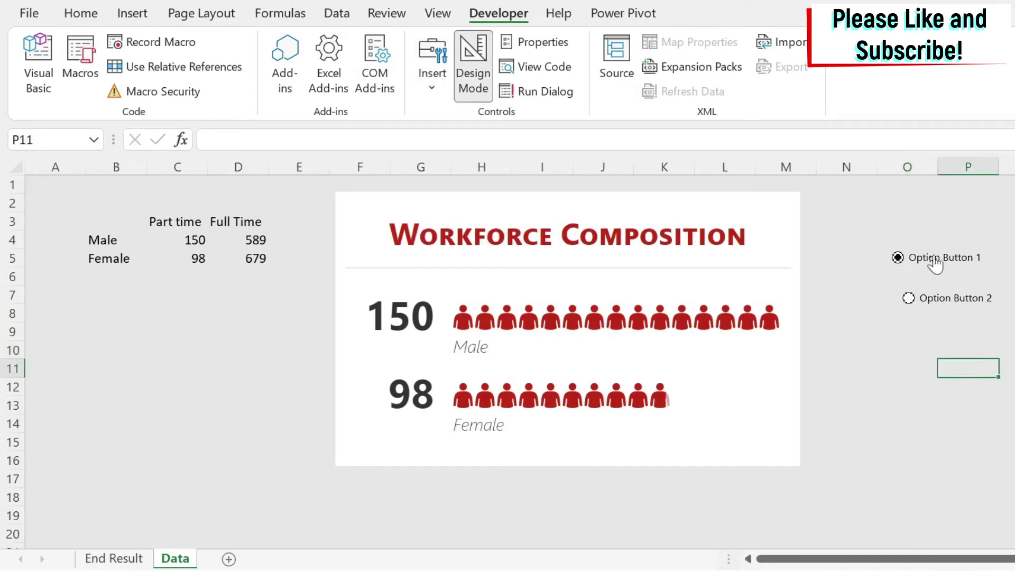
# Relabel the first option button as Part Time
pyautogui.rightClick(940, 261)
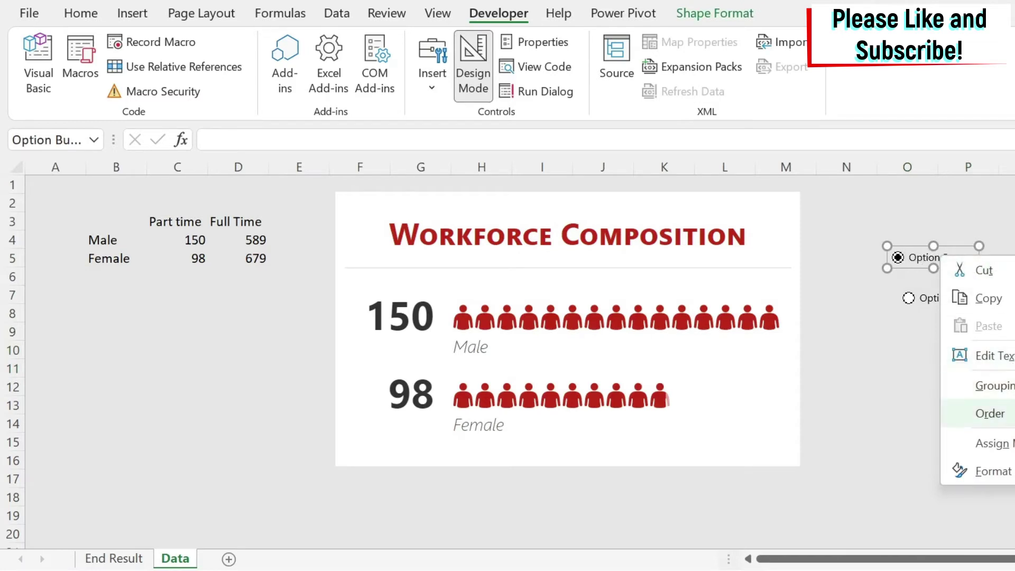
pyautogui.click(1008, 365)
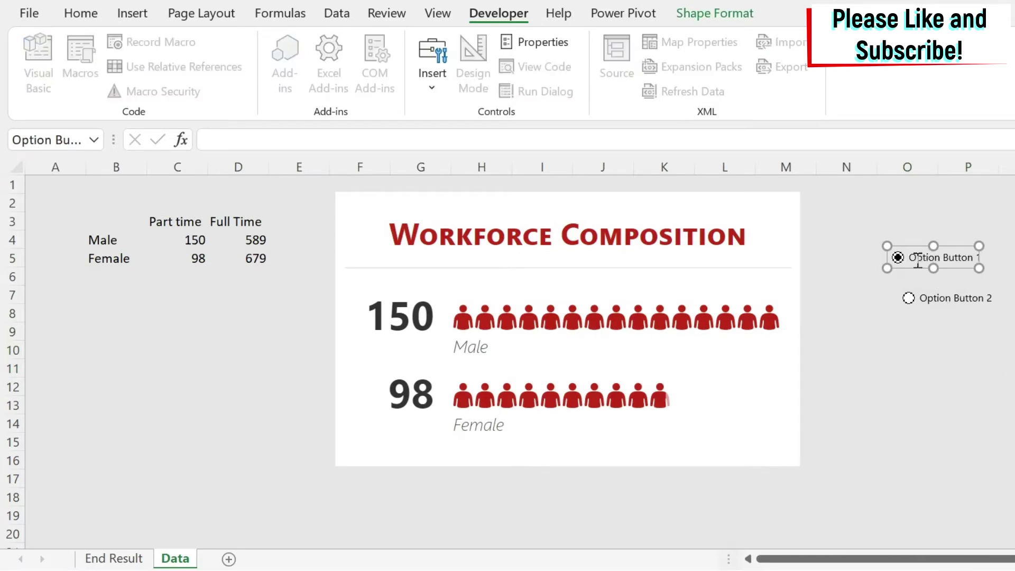
pyautogui.hotkey('ctrl', 'a')
pyautogui.press('Delete')
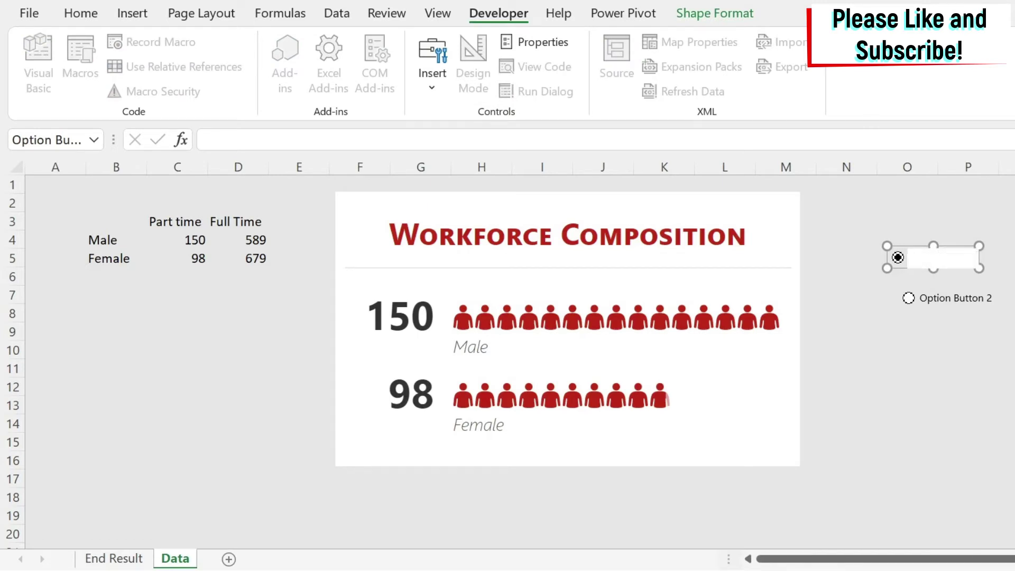
pyautogui.click(968, 385)
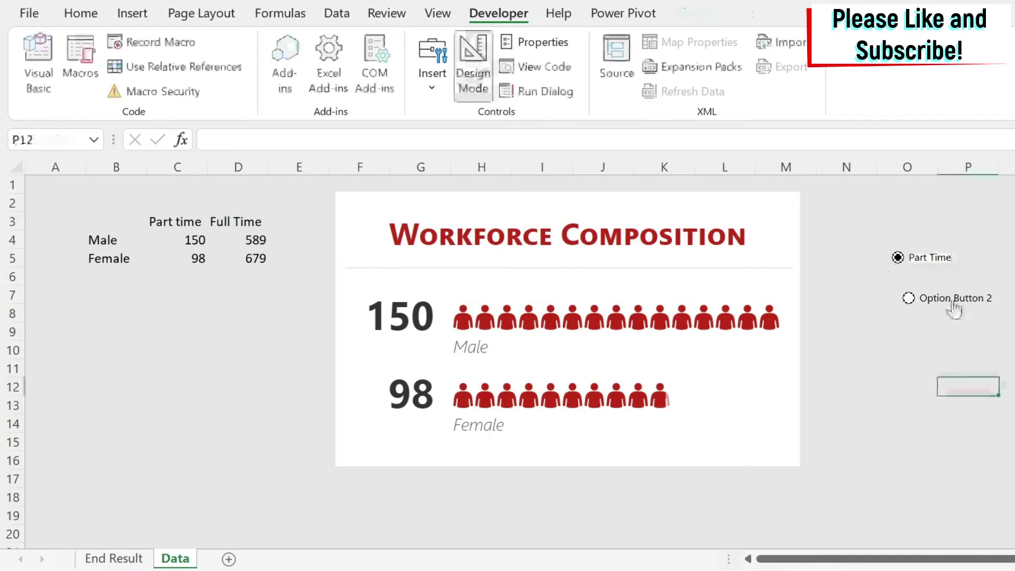
# Relabel the second option button as Full Time
pyautogui.rightClick(953, 304)
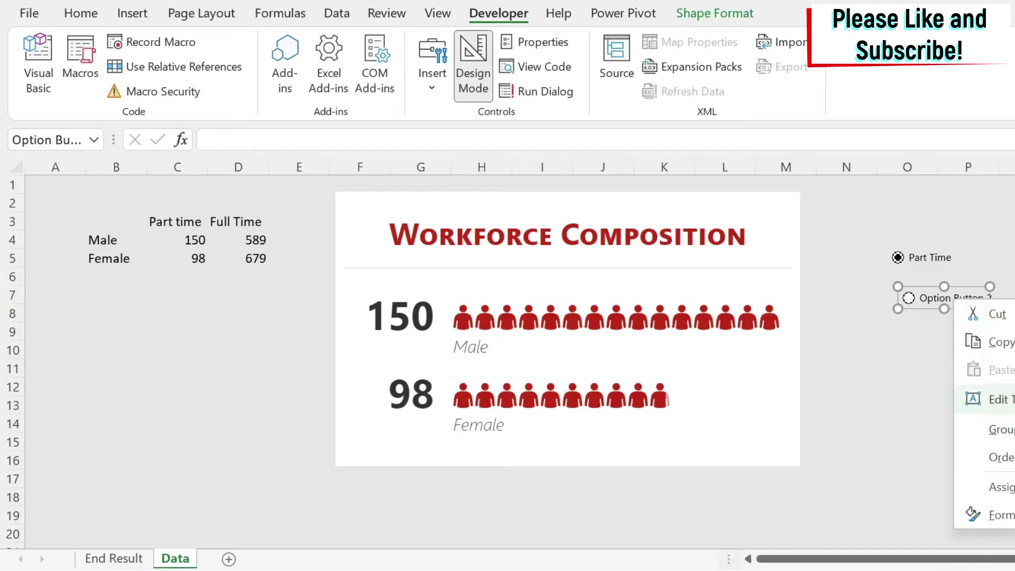
pyautogui.click(971, 398)
pyautogui.moveTo(920, 297); pyautogui.dragTo(991, 299)
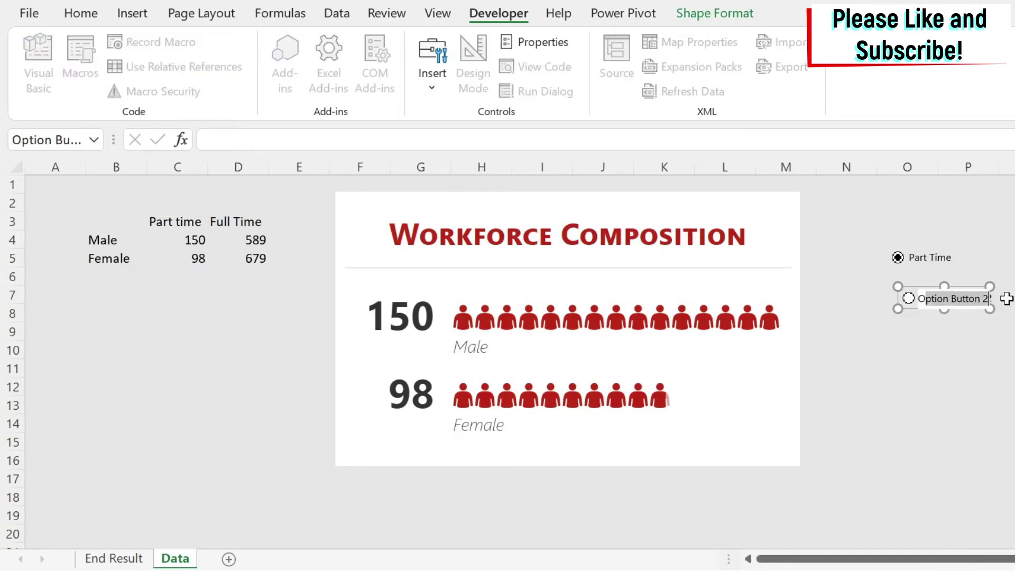
pyautogui.press('BackSpace')
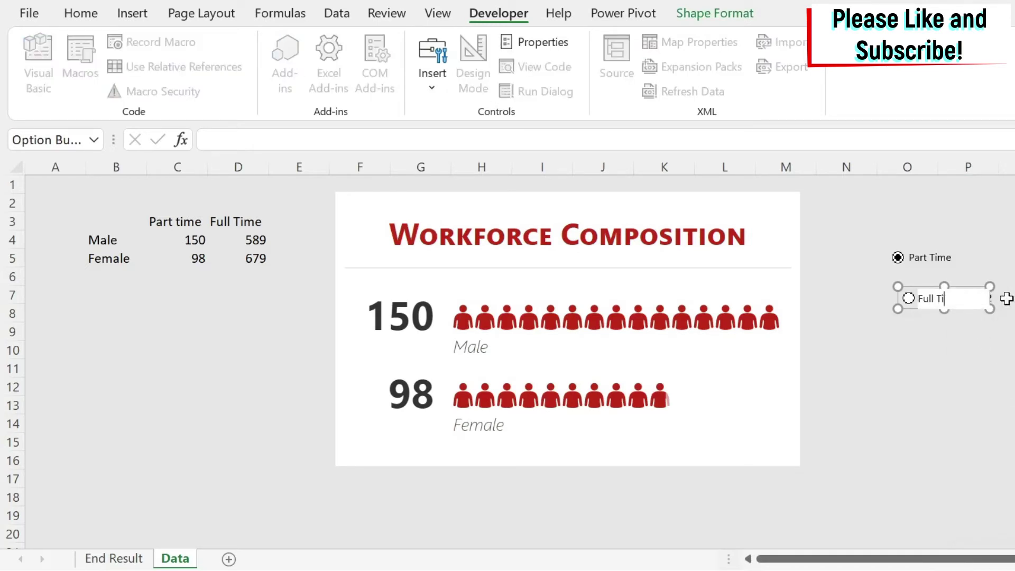
pyautogui.click(962, 350)
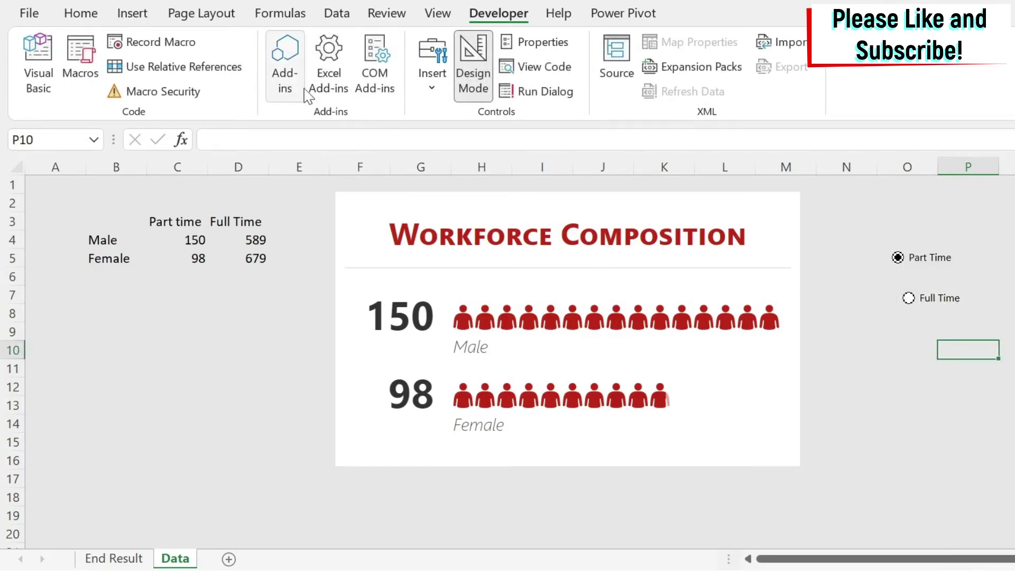
# Draw a helper rectangle below the Full Time option button
pyautogui.click(129, 14)
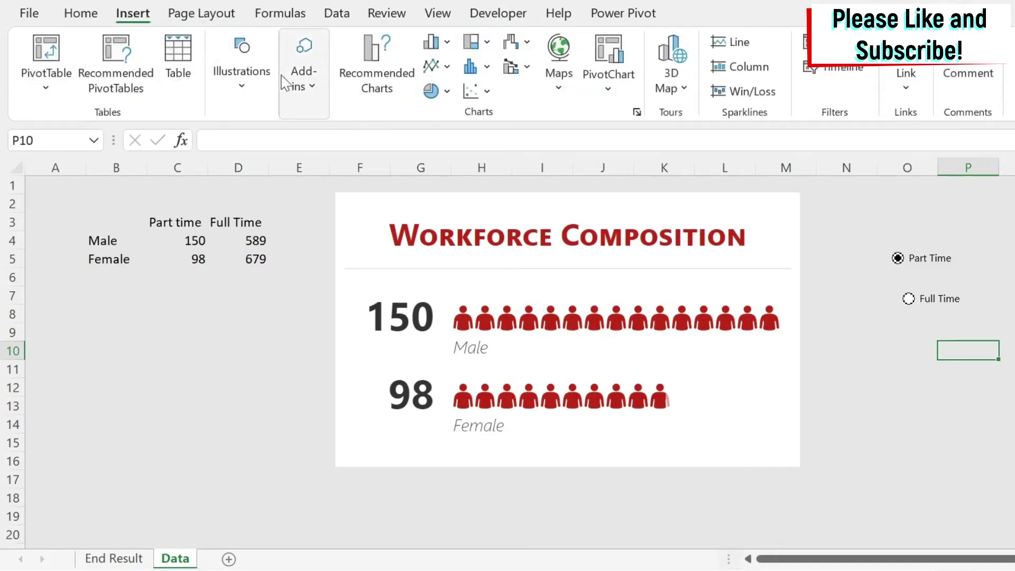
pyautogui.click(242, 71)
pyautogui.click(278, 153)
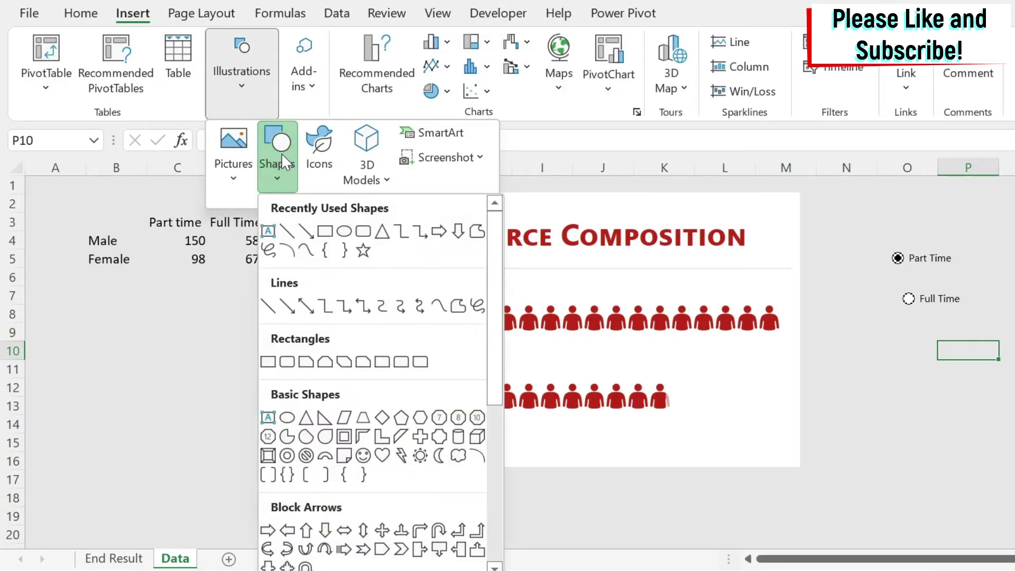
pyautogui.click(333, 250)
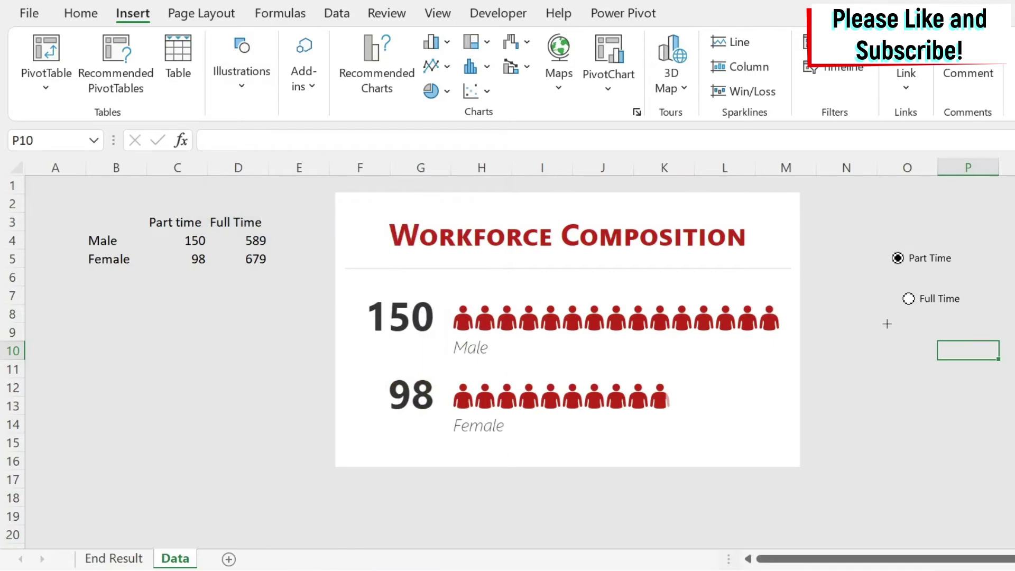
pyautogui.moveTo(892, 323); pyautogui.dragTo(993, 349)
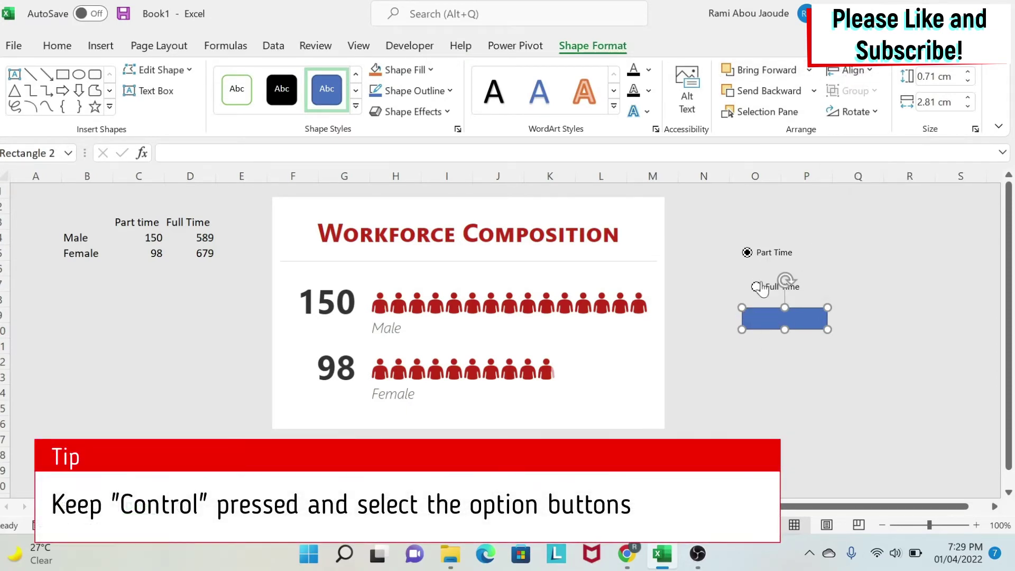
# Align the Part Time and Full Time option buttons along their left edges
pyautogui.keyDown('ctrl'); pyautogui.click(762, 288); pyautogui.keyUp('ctrl')
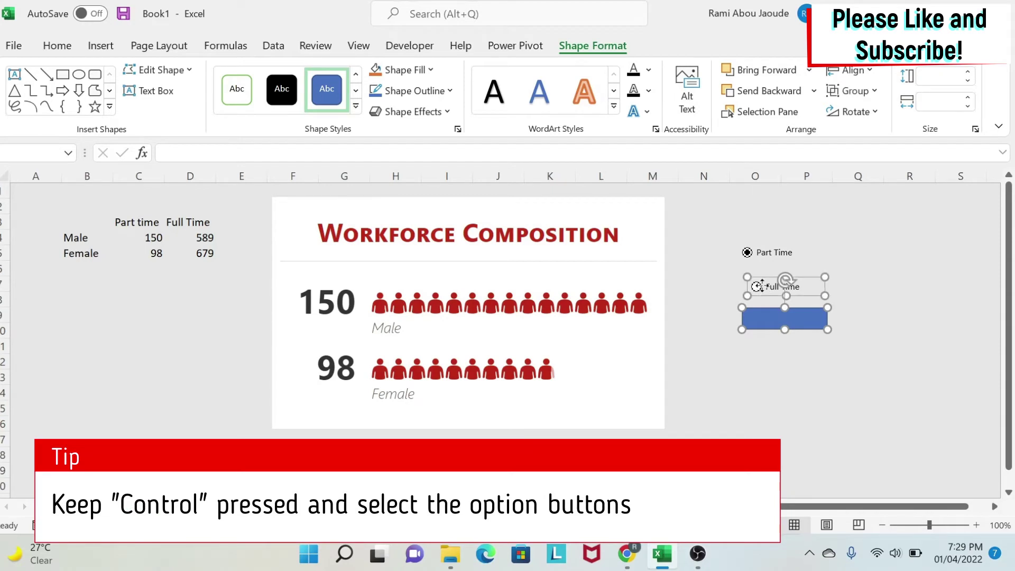
pyautogui.keyDown('ctrl'); pyautogui.click(753, 248); pyautogui.keyUp('ctrl')
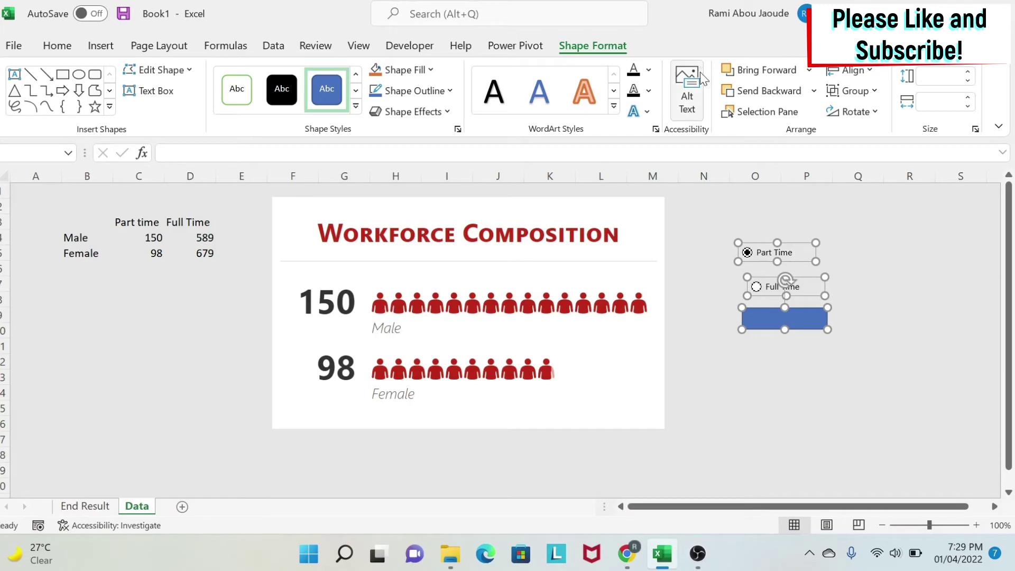
pyautogui.click(848, 71)
pyautogui.click(855, 98)
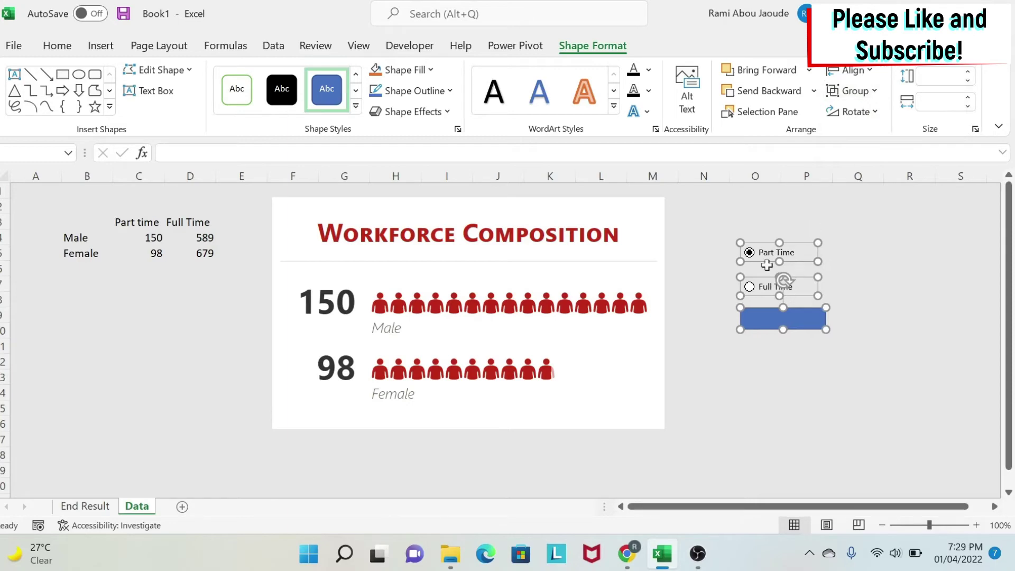
pyautogui.click(889, 283)
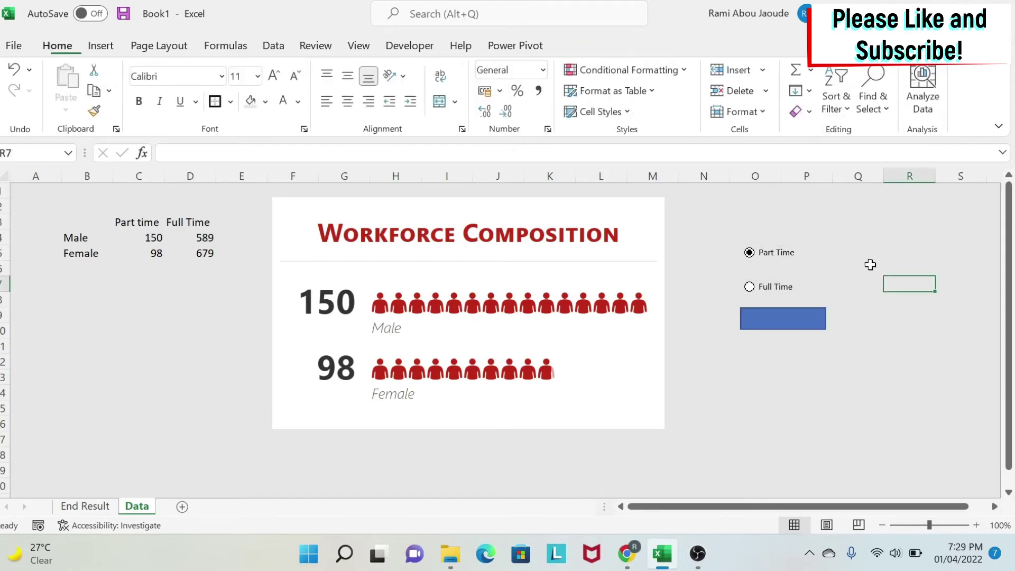
# Delete the helper rectangle and select the Full Time option
pyautogui.click(800, 319)
pyautogui.press('Delete')
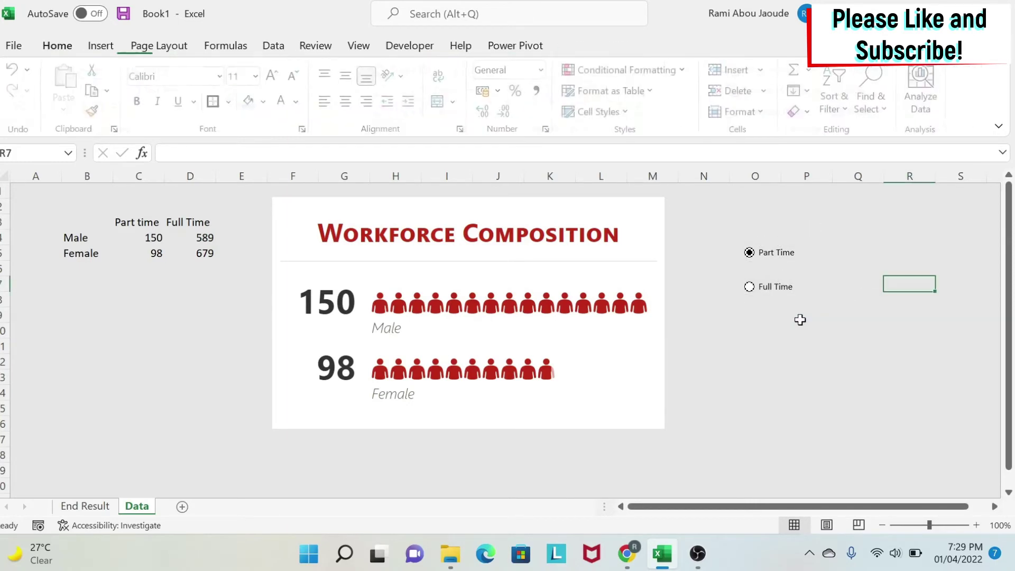
pyautogui.click(776, 286)
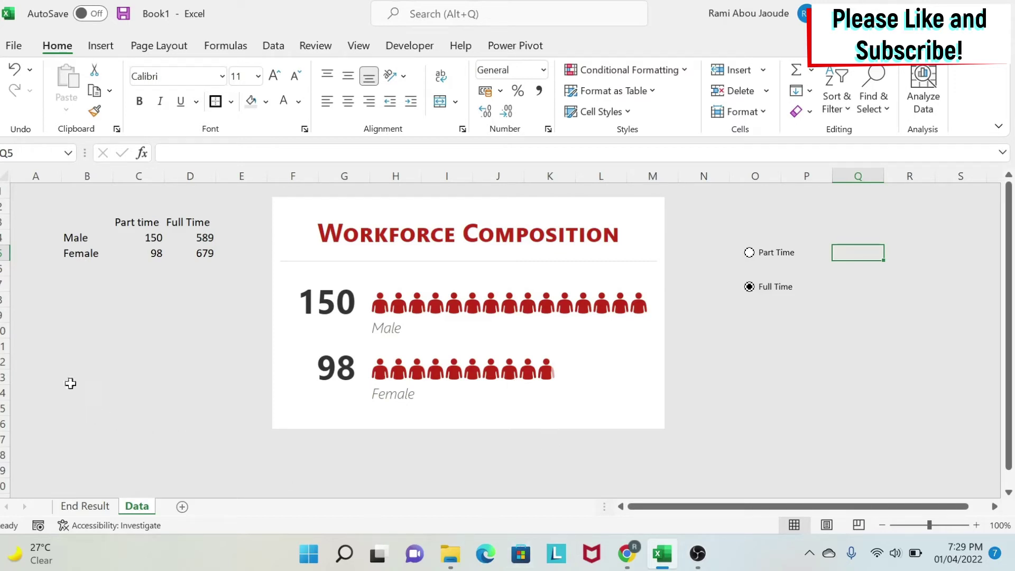
# Copy the Male and Female labels from B4:B5 into B10:B11
pyautogui.moveTo(71, 307); pyautogui.dragTo(78, 349)
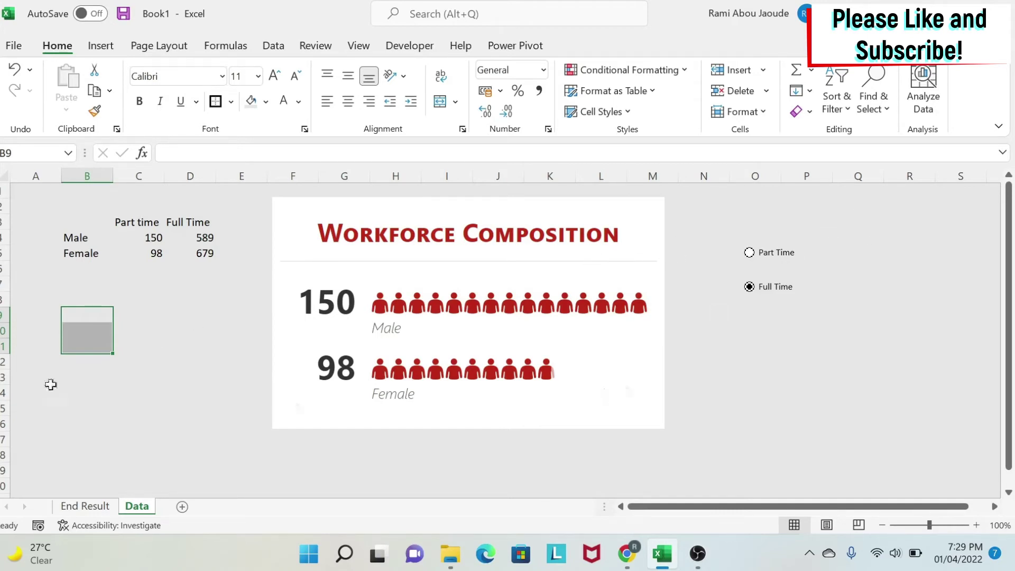
pyautogui.moveTo(70, 238); pyautogui.dragTo(77, 254)
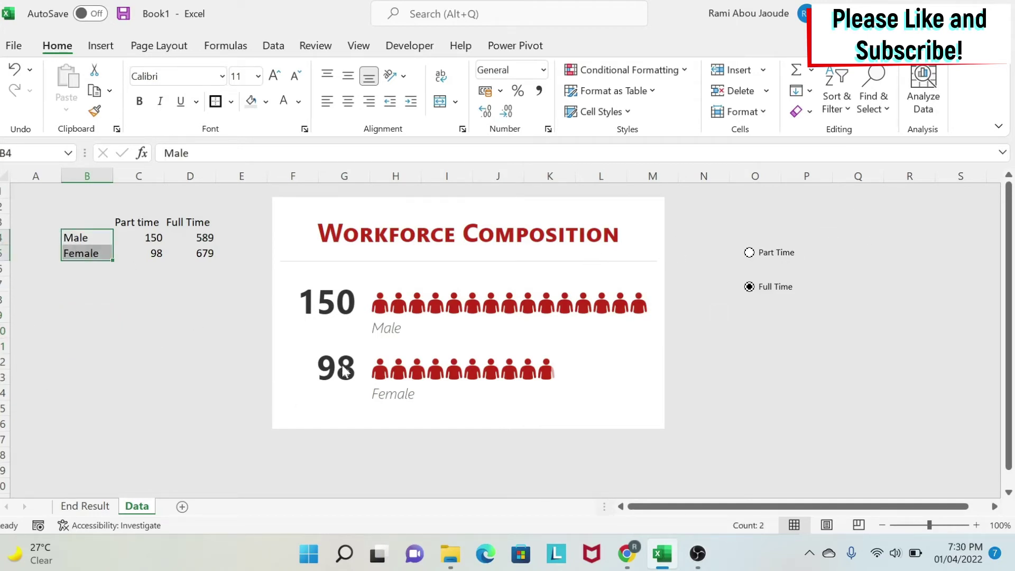
pyautogui.hotkey('ctrl', 'c')
pyautogui.click(69, 325)
pyautogui.hotkey('ctrl', 'v')
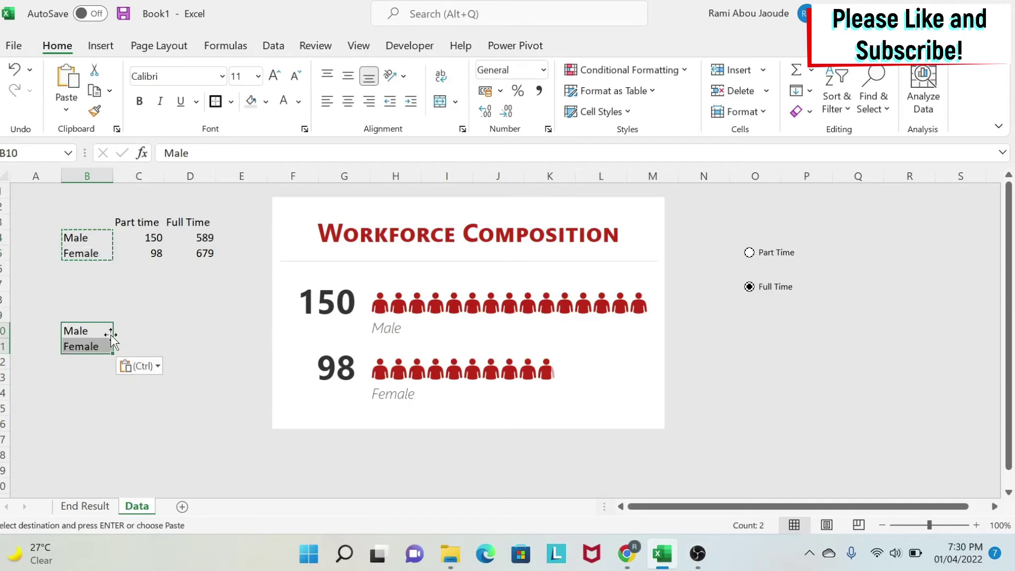
# Enter the heading 'Data' in cell C9
pyautogui.click(131, 317)
pyautogui.write('Data')
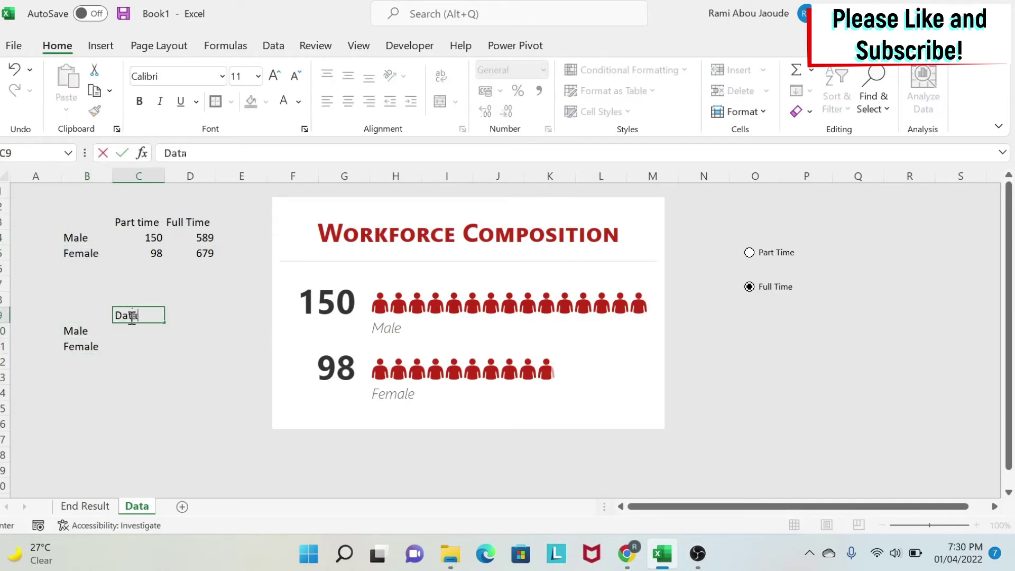
pyautogui.press('Up')
pyautogui.press('Left')
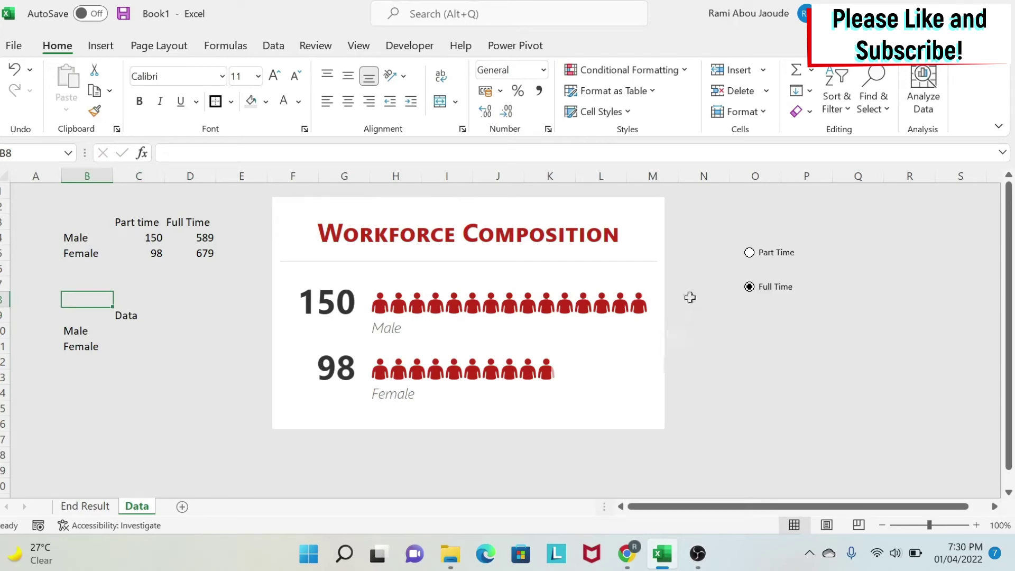
pyautogui.rightClick(769, 258)
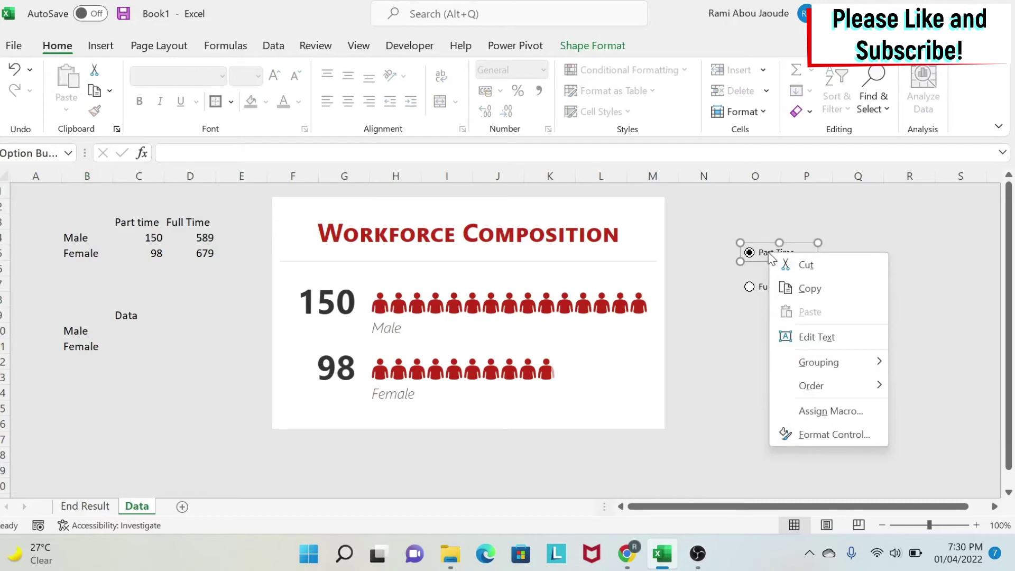
# Link the Part Time option button to cell $B$8
pyautogui.click(833, 431)
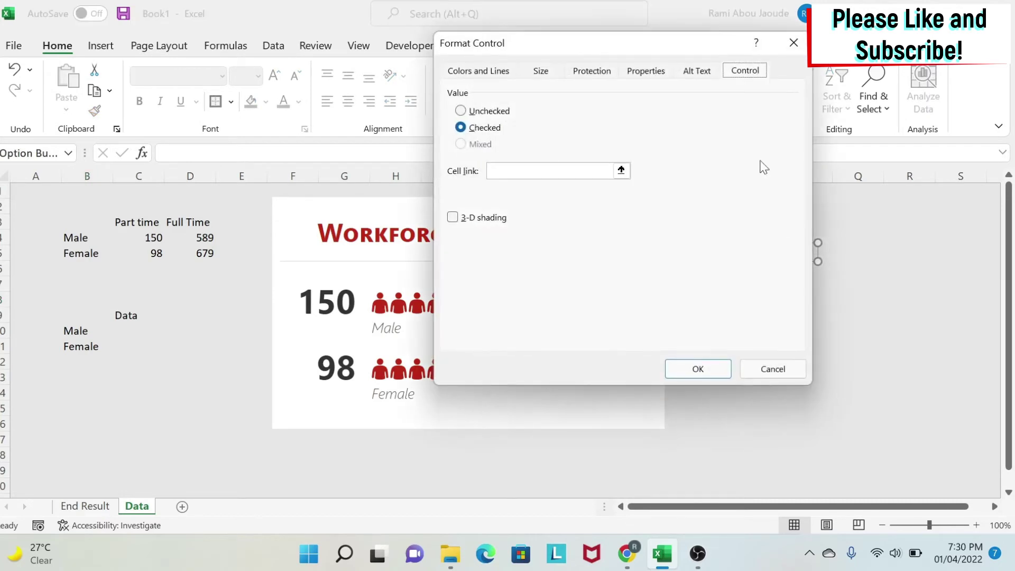
pyautogui.click(621, 171)
pyautogui.click(85, 291)
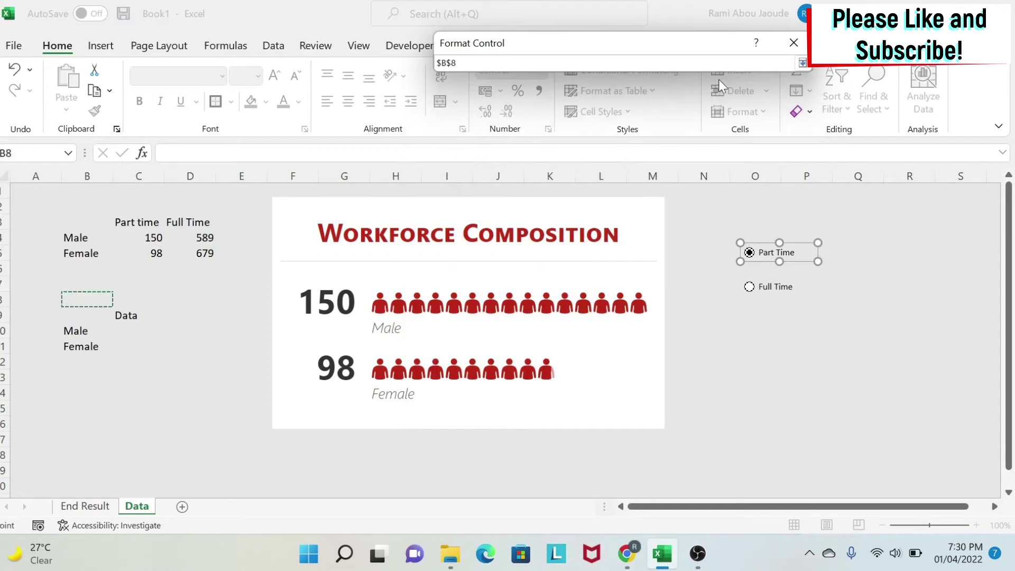
pyautogui.click(801, 64)
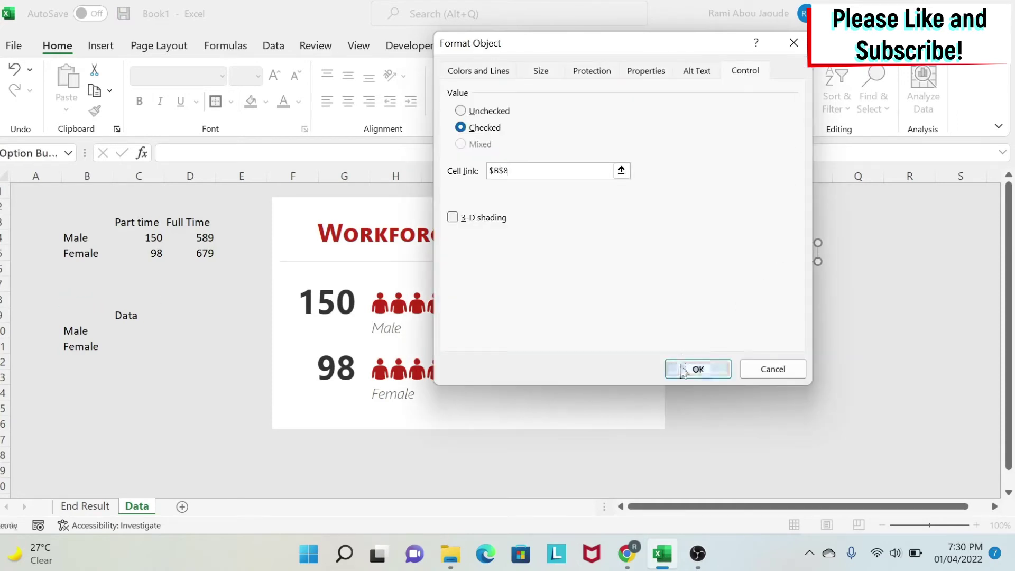
pyautogui.click(683, 366)
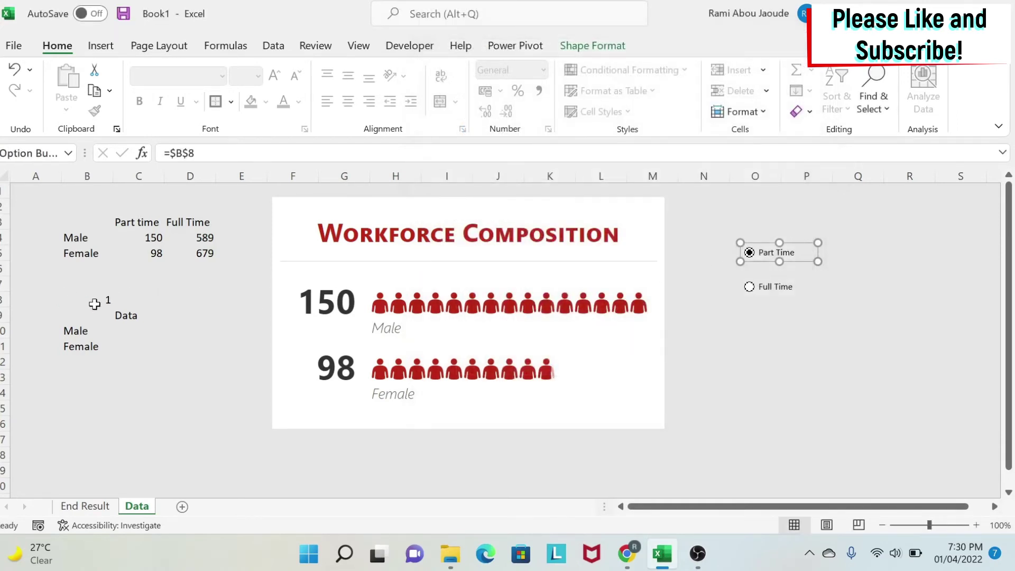
# Confirm the Full Time button's control settings and choose Full Time so B8 reads 2
pyautogui.rightClick(776, 288)
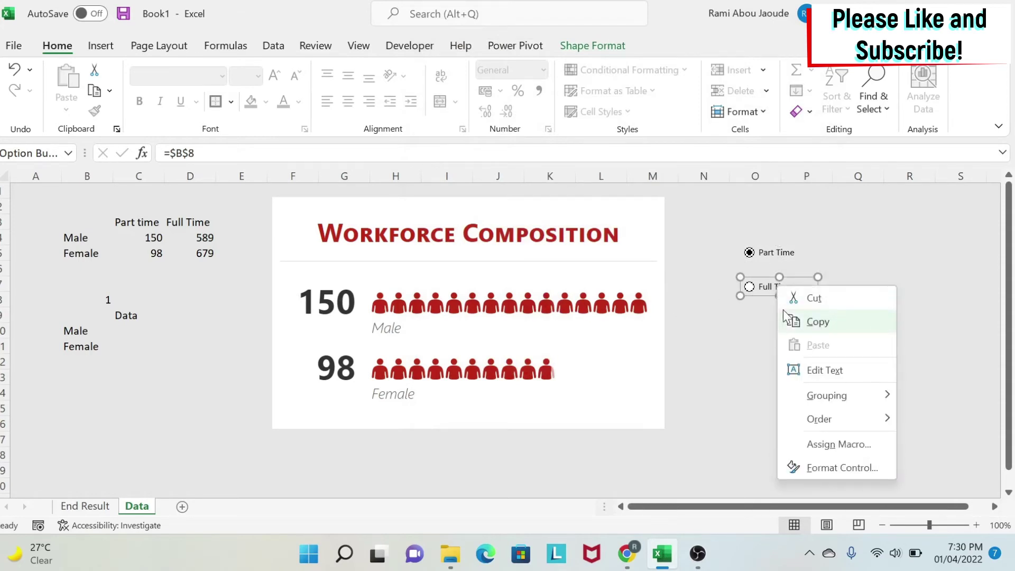
pyautogui.click(828, 472)
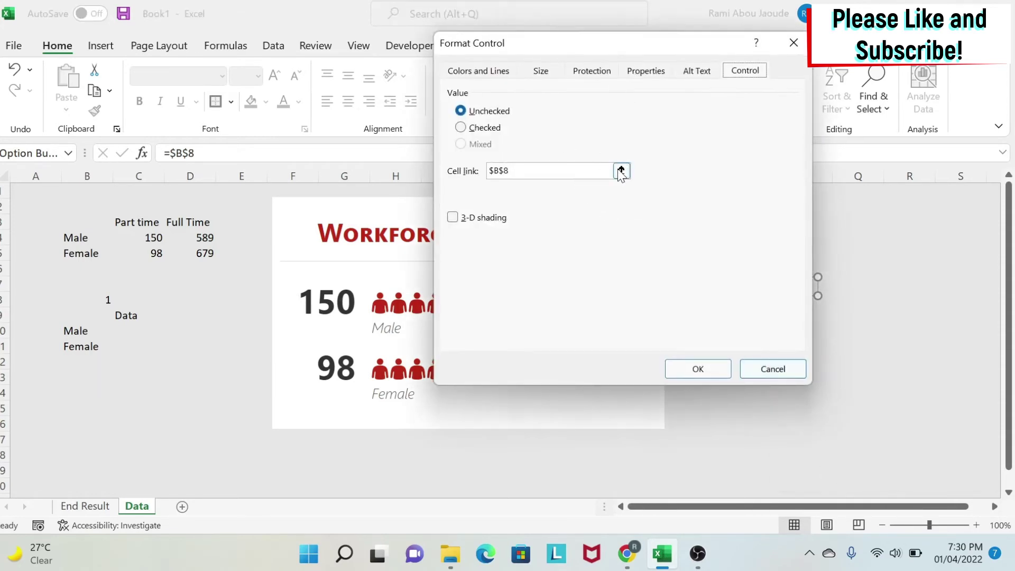
pyautogui.click(697, 369)
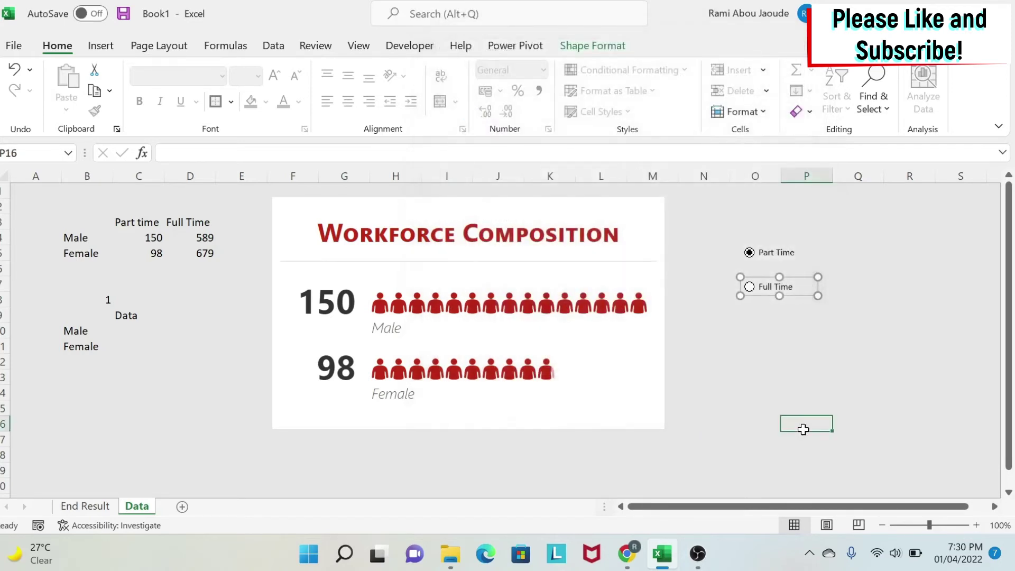
pyautogui.click(806, 423)
pyautogui.click(749, 289)
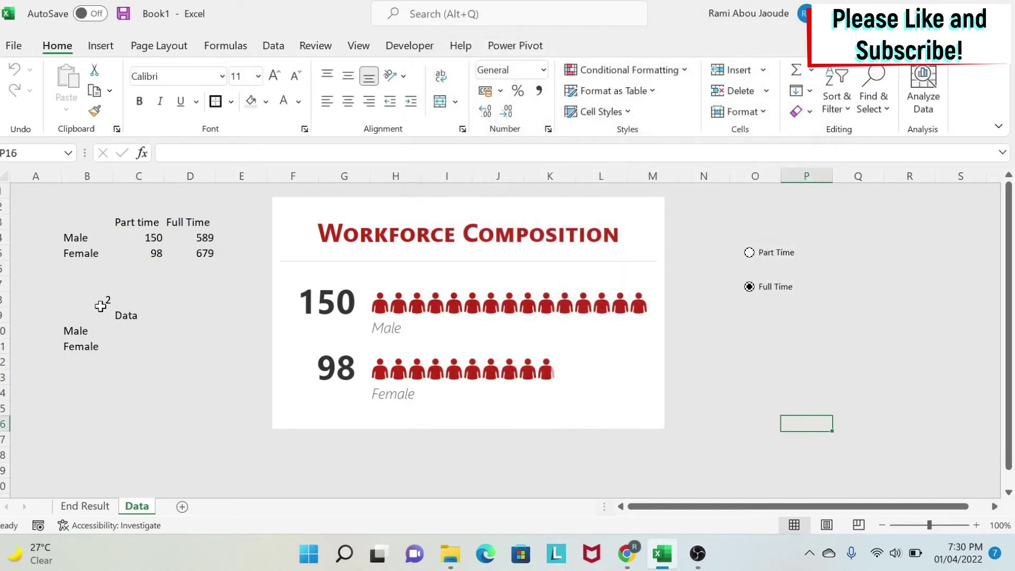
pyautogui.click(129, 329)
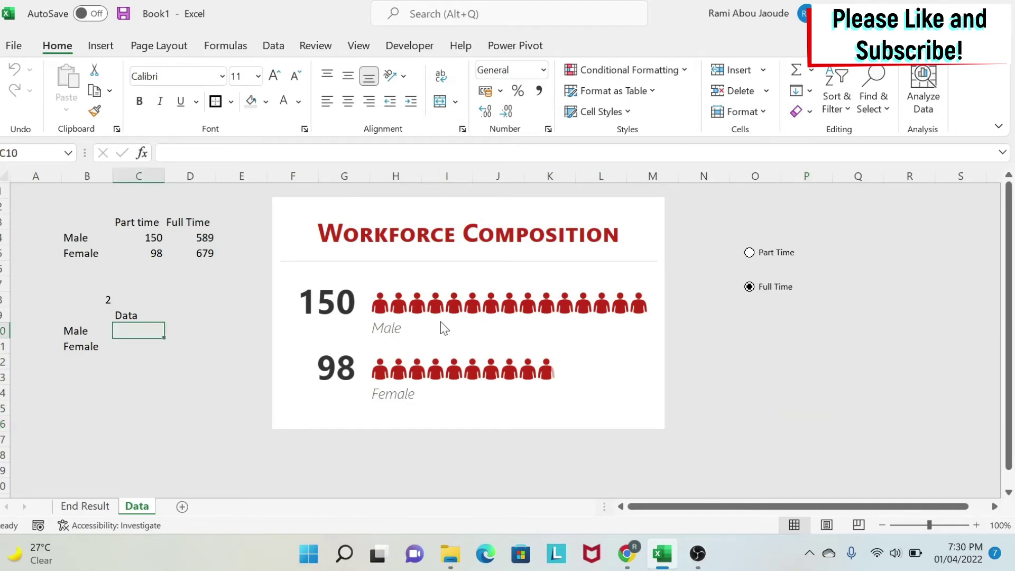
# Enter =VLOOKUP(B10,$B$4:$D$5,$B$8+1,FALSE) in C10, returning 589 for Male
pyautogui.write('=')
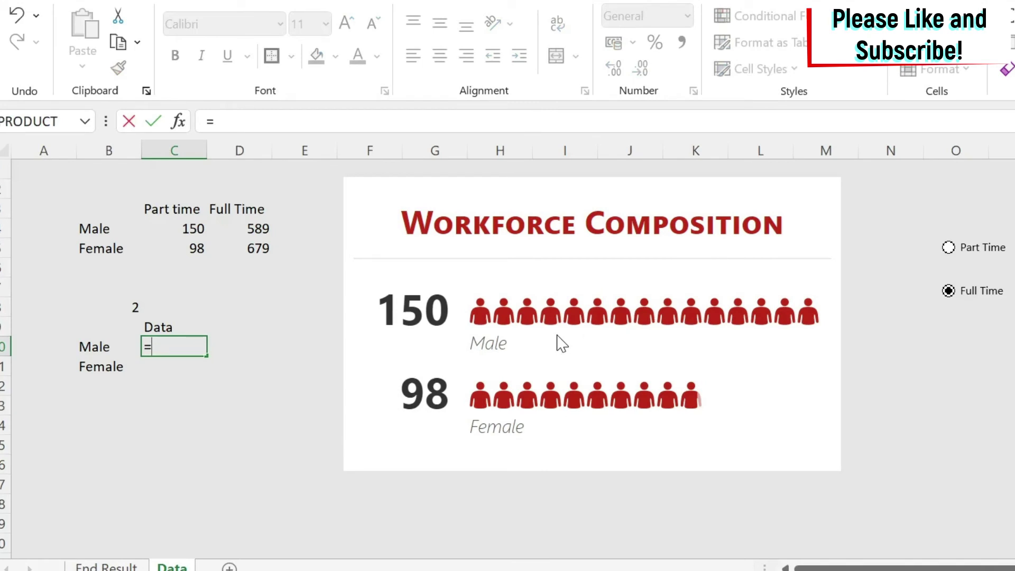
pyautogui.write('vloo')
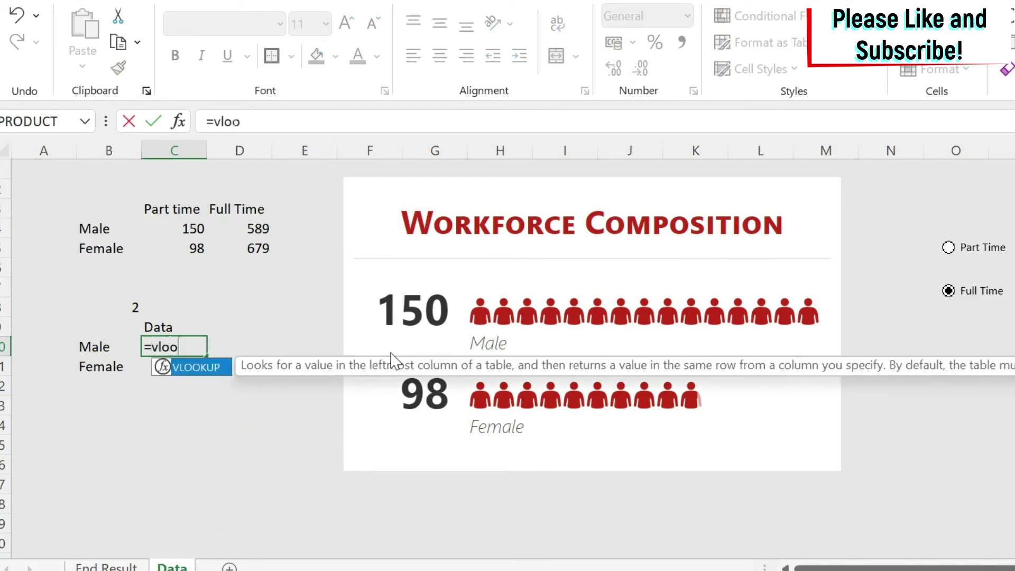
pyautogui.write('k')
pyautogui.press('Tab')
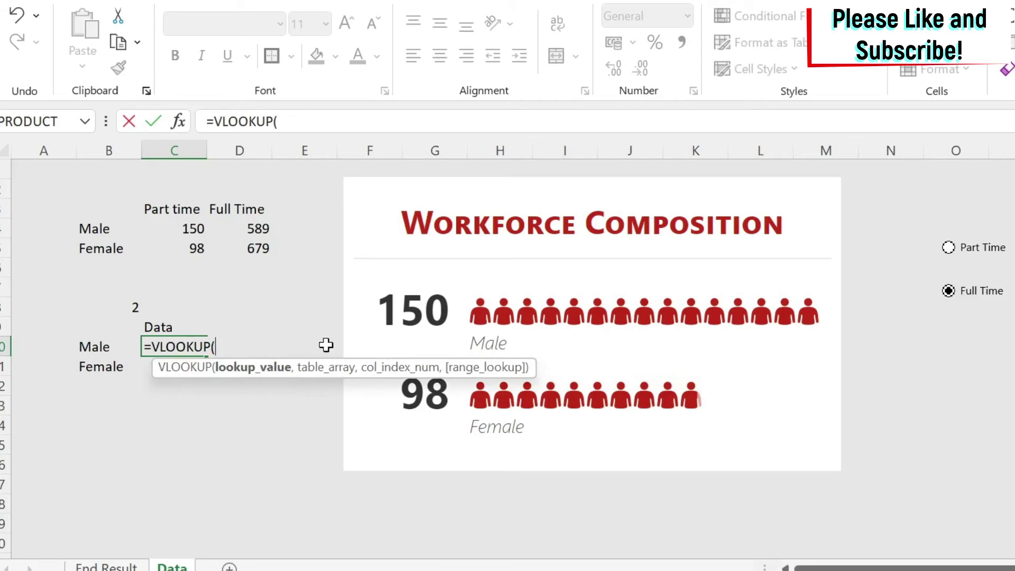
pyautogui.click(87, 344)
pyautogui.write(',')
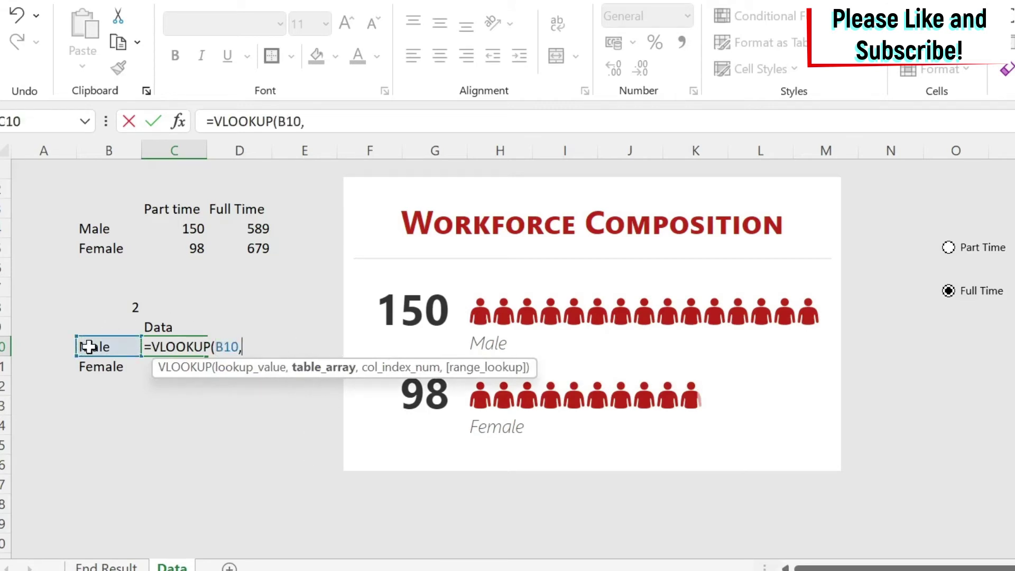
pyautogui.moveTo(82, 227); pyautogui.dragTo(233, 246)
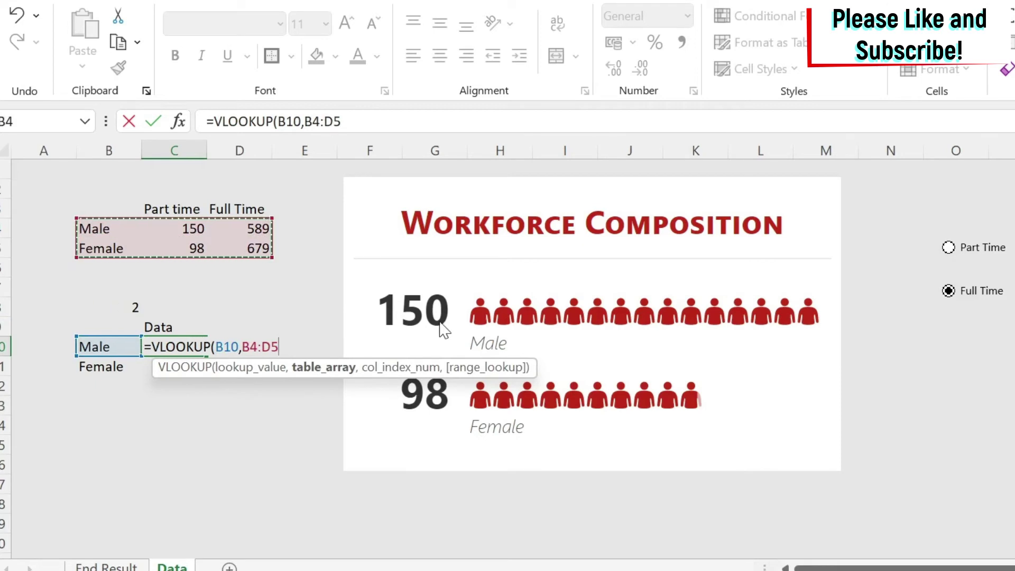
pyautogui.press('F4')
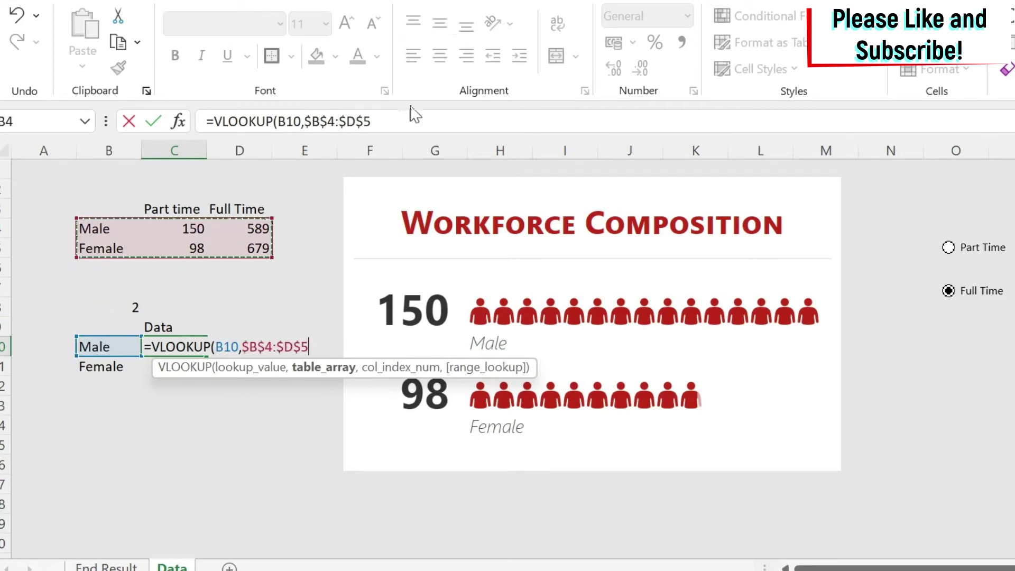
pyautogui.click(390, 118)
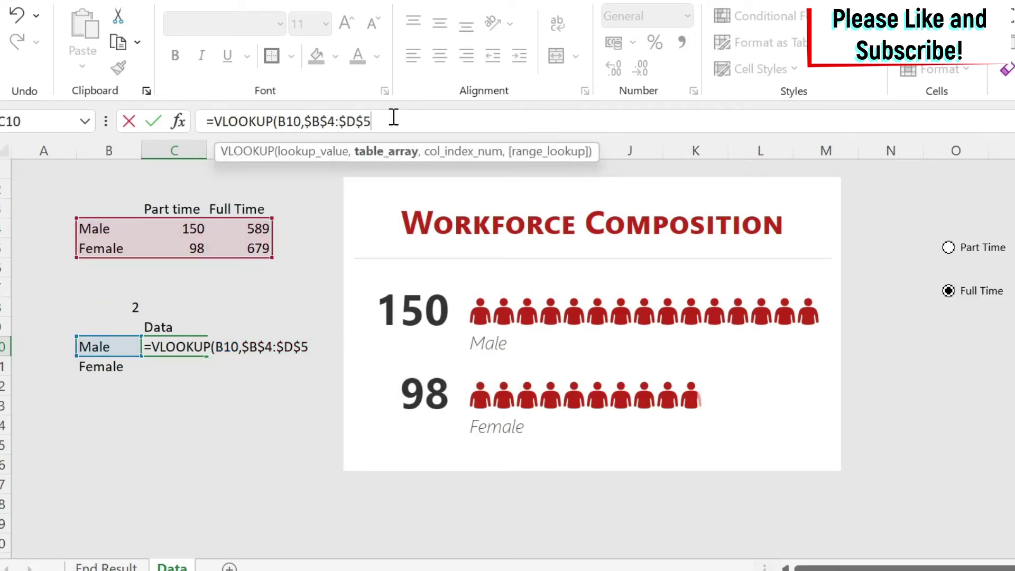
pyautogui.write(',')
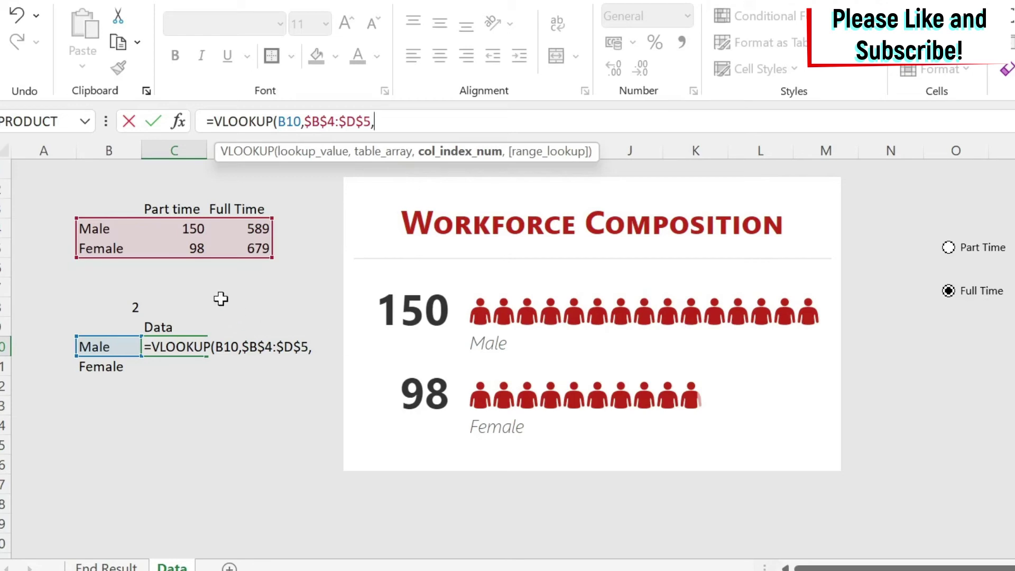
pyautogui.click(115, 303)
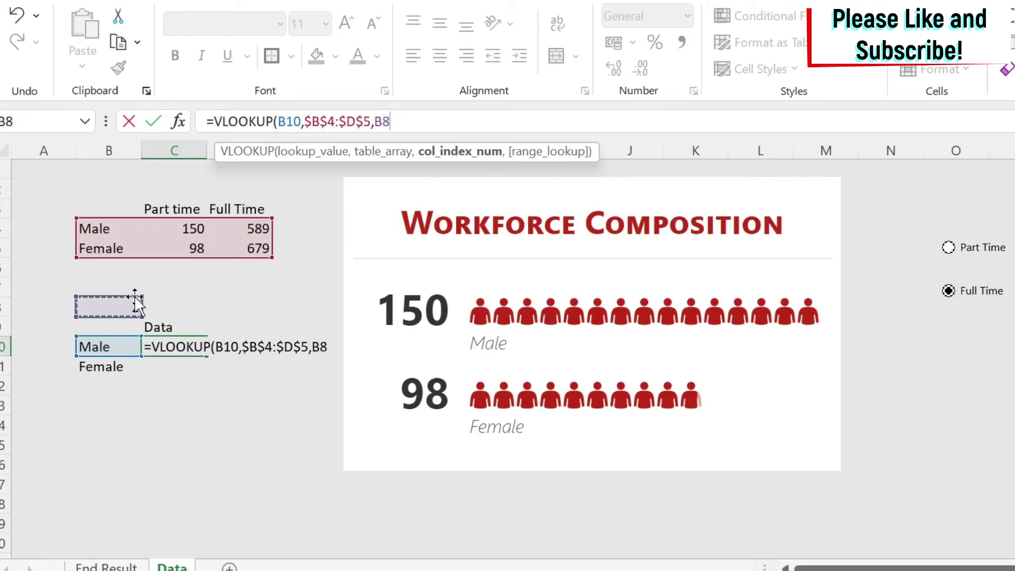
pyautogui.press('F4')
pyautogui.write('+')
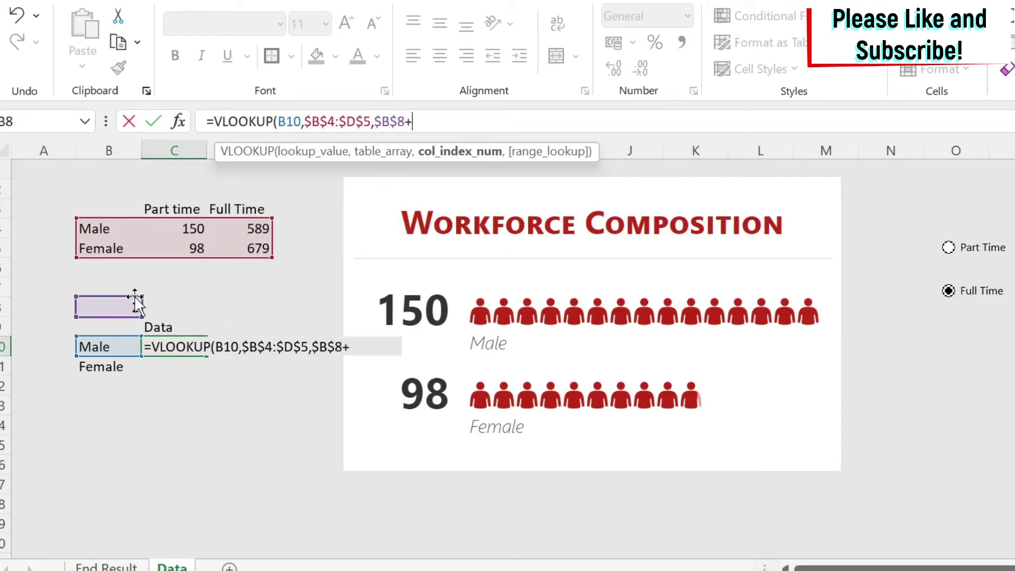
pyautogui.write('1,false)')
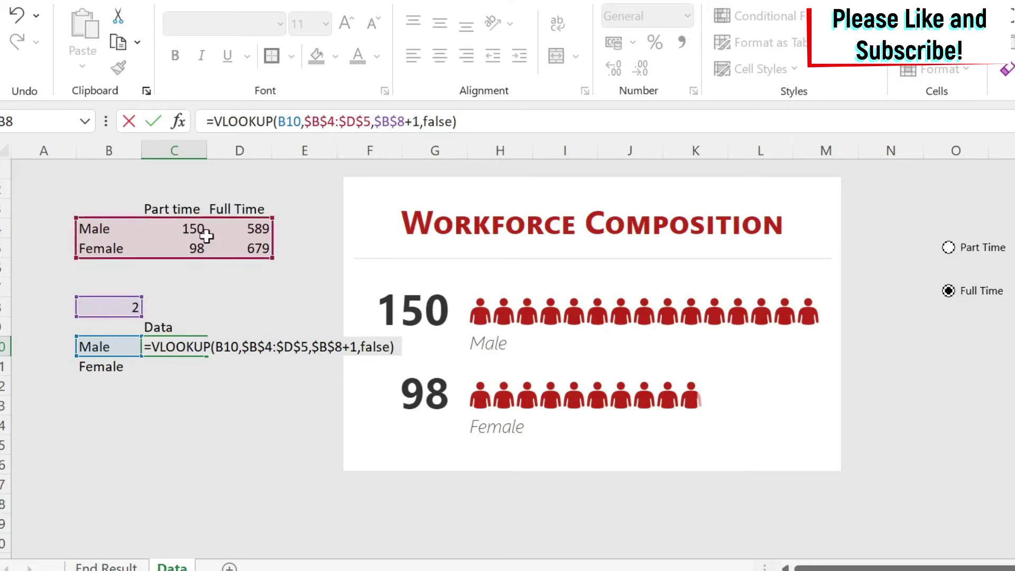
pyautogui.press('Return')
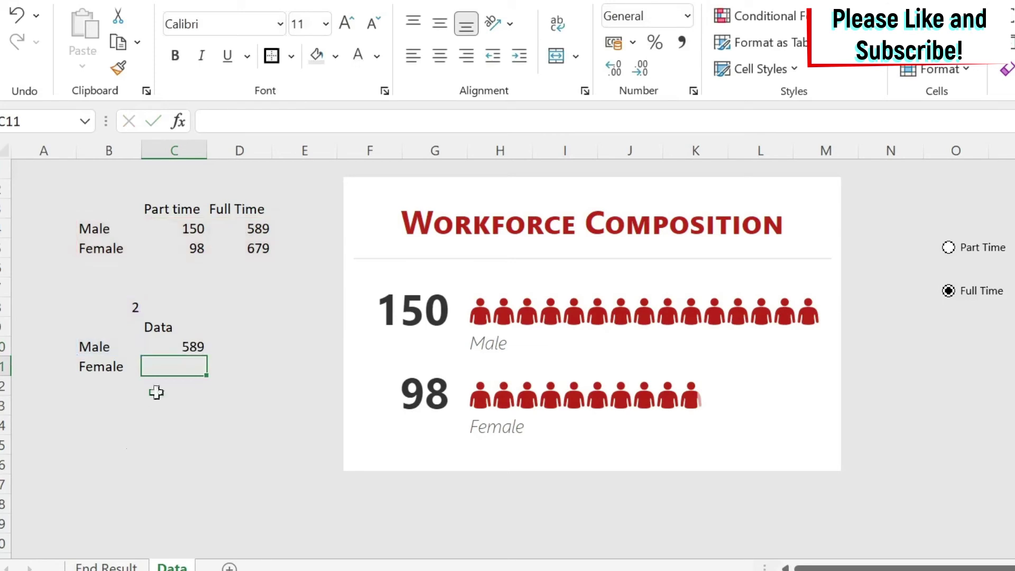
# Choose Part Time and fill C10's lookup down to C11, giving Male 150 and Female 98
pyautogui.click(949, 249)
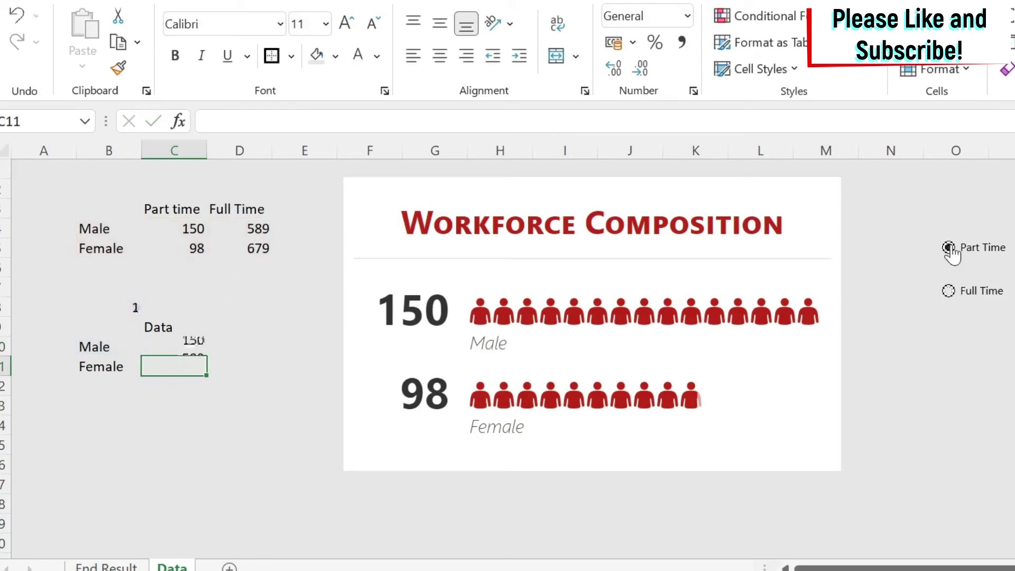
pyautogui.click(158, 347)
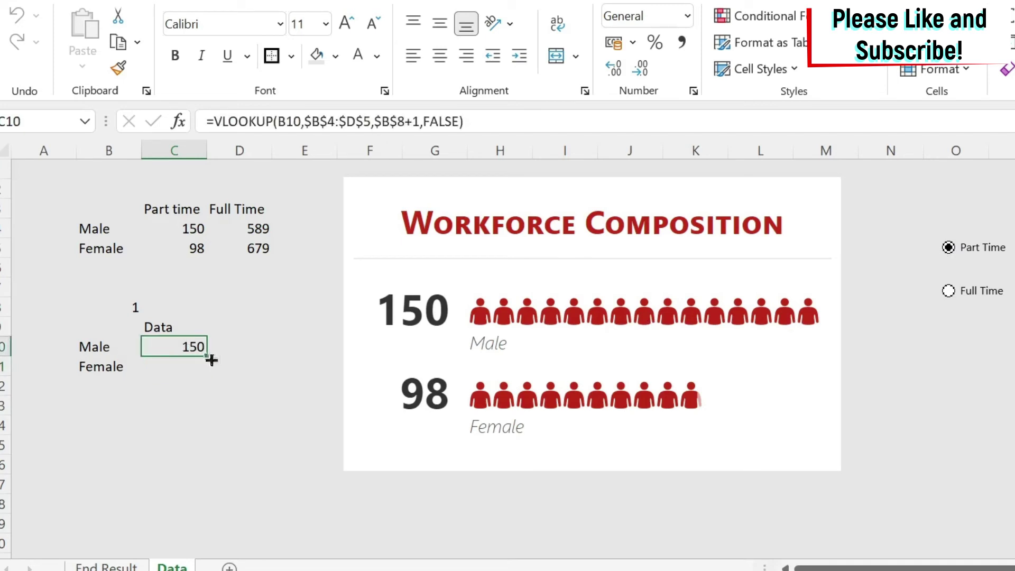
pyautogui.moveTo(207, 355); pyautogui.dragTo(206, 377)
pyautogui.click(177, 466)
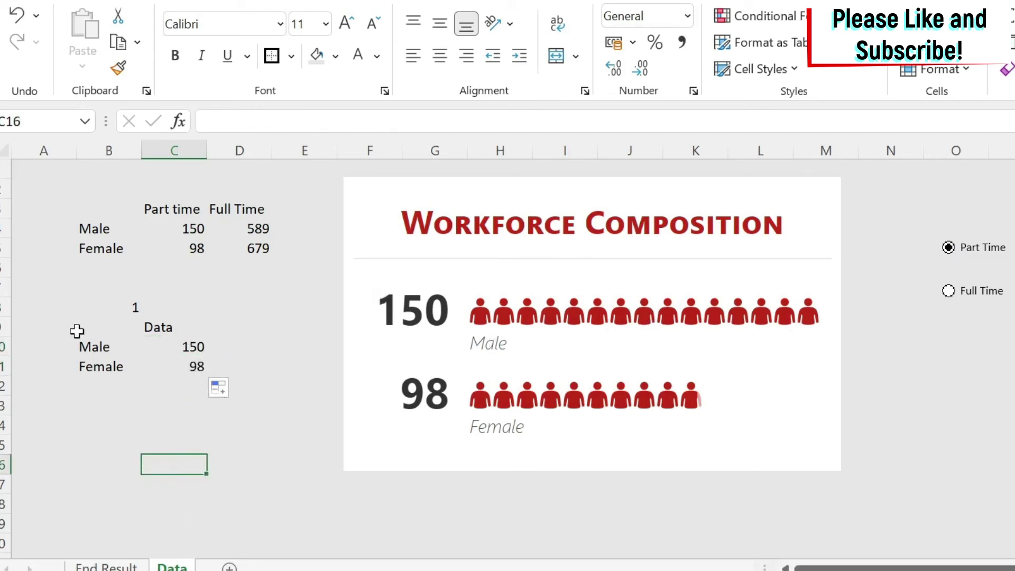
# Build the Workforce Composition people graph from B9:C11 and test it with Full Time and Part Time
pyautogui.click(553, 281)
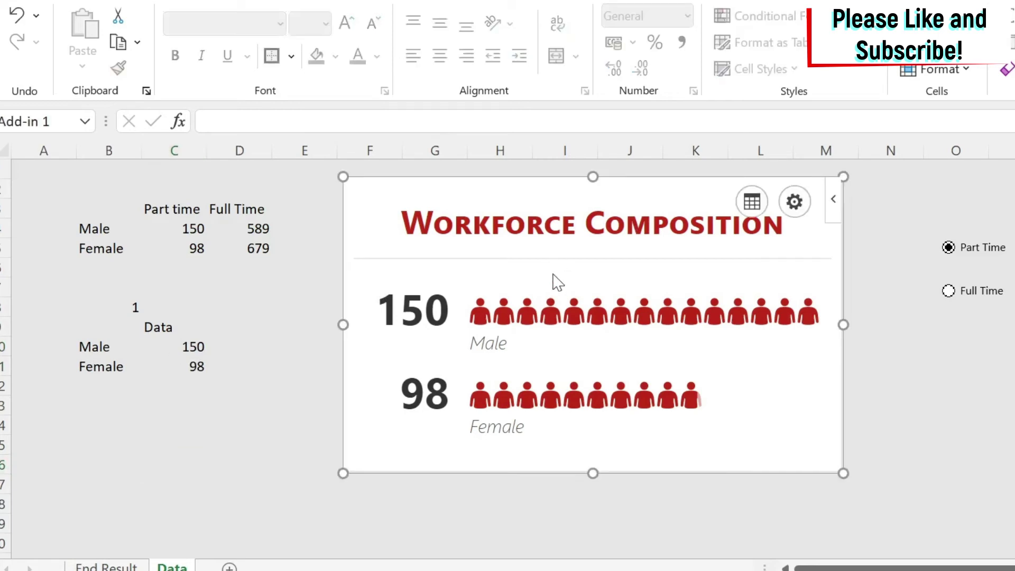
pyautogui.click(753, 202)
pyautogui.click(747, 259)
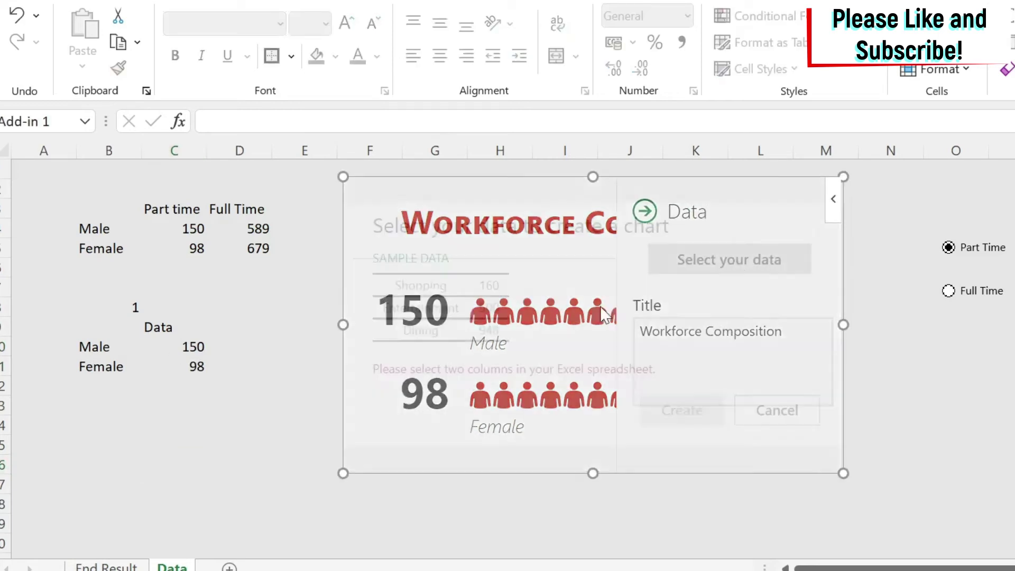
pyautogui.moveTo(100, 332); pyautogui.dragTo(196, 367)
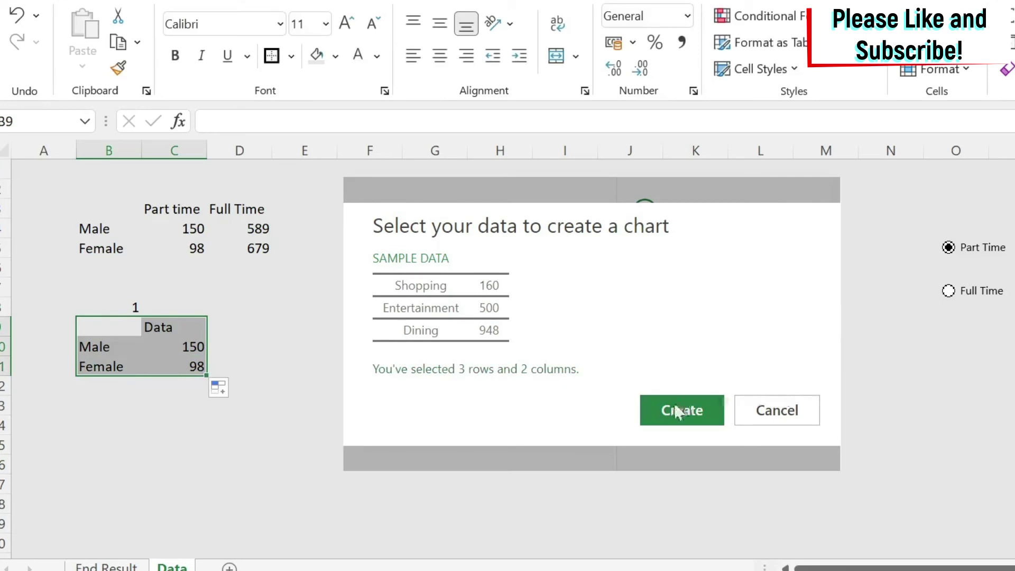
pyautogui.click(683, 410)
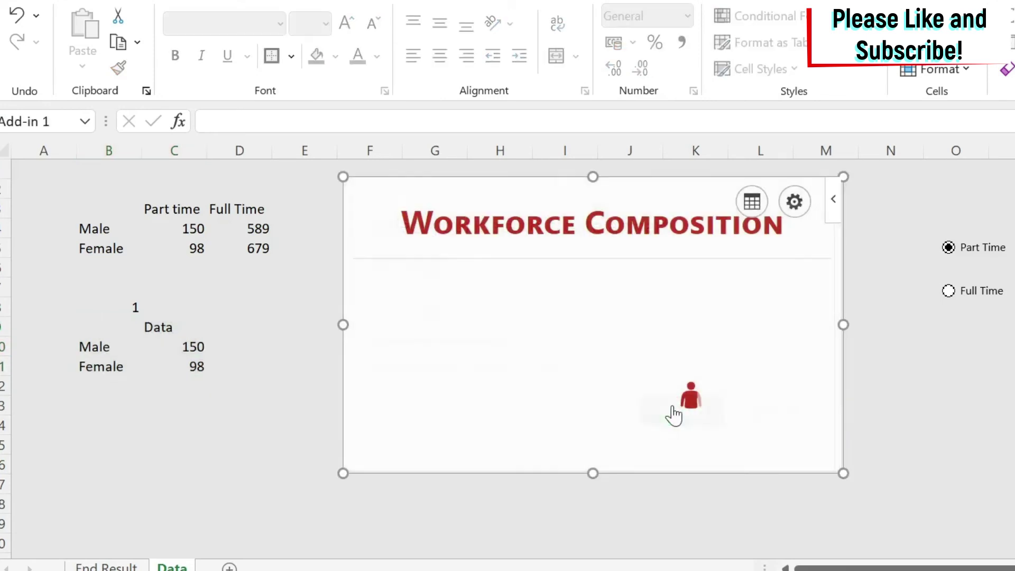
pyautogui.click(949, 292)
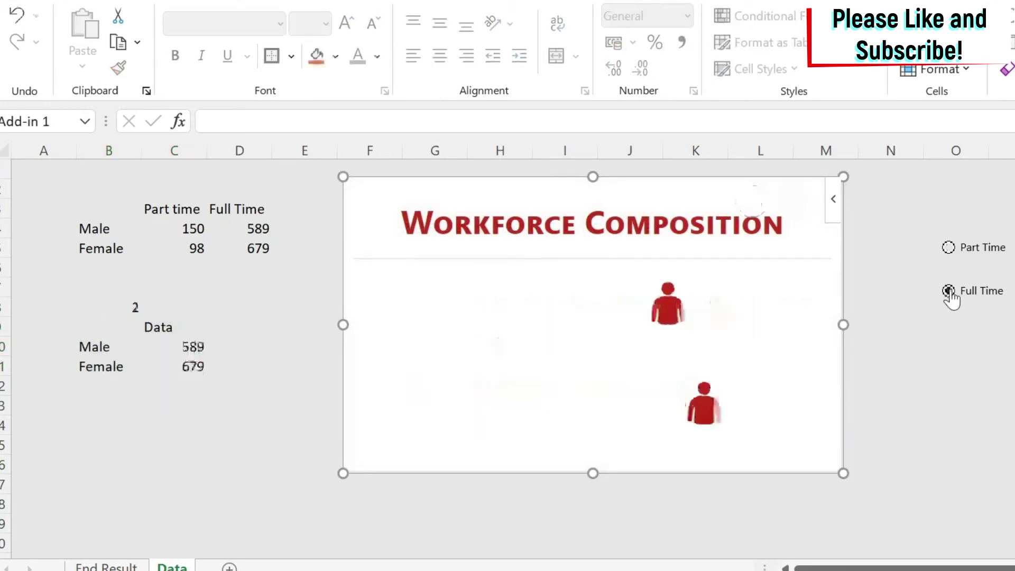
pyautogui.click(949, 248)
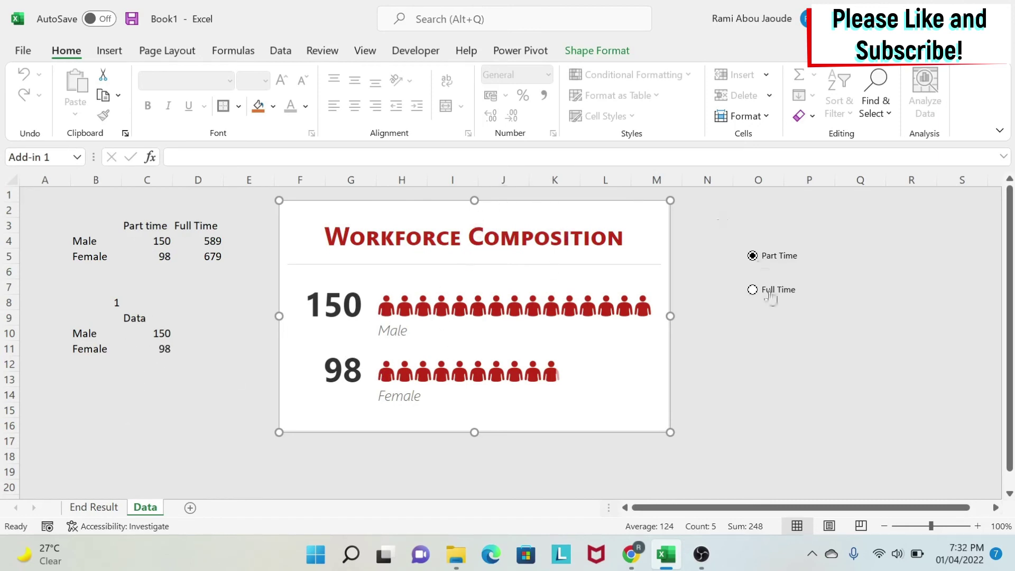
# Type 'Select your Employment' in O3, autofit column O, and format it white on dark blue
pyautogui.click(757, 225)
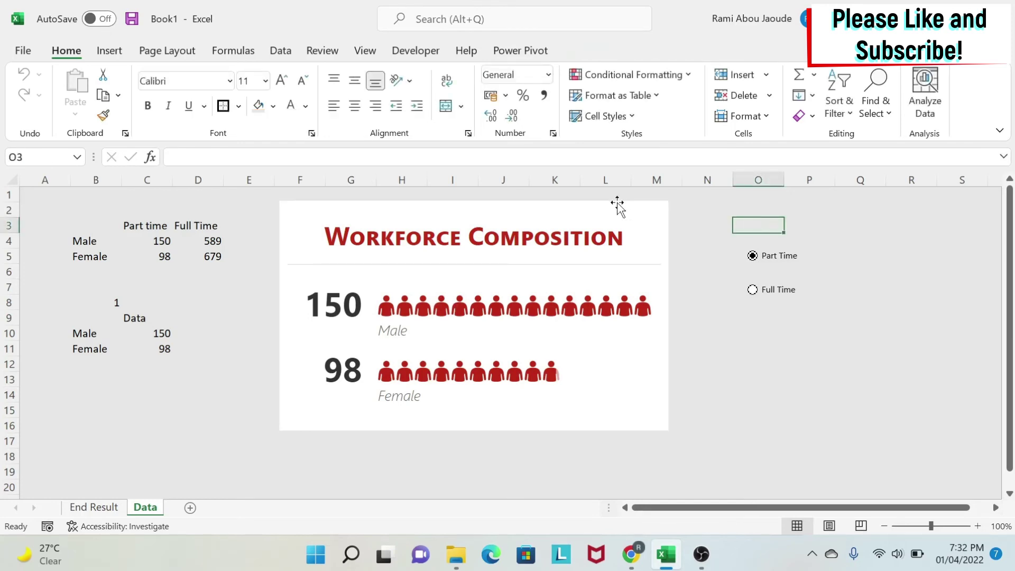
pyautogui.write('Select your Employment')
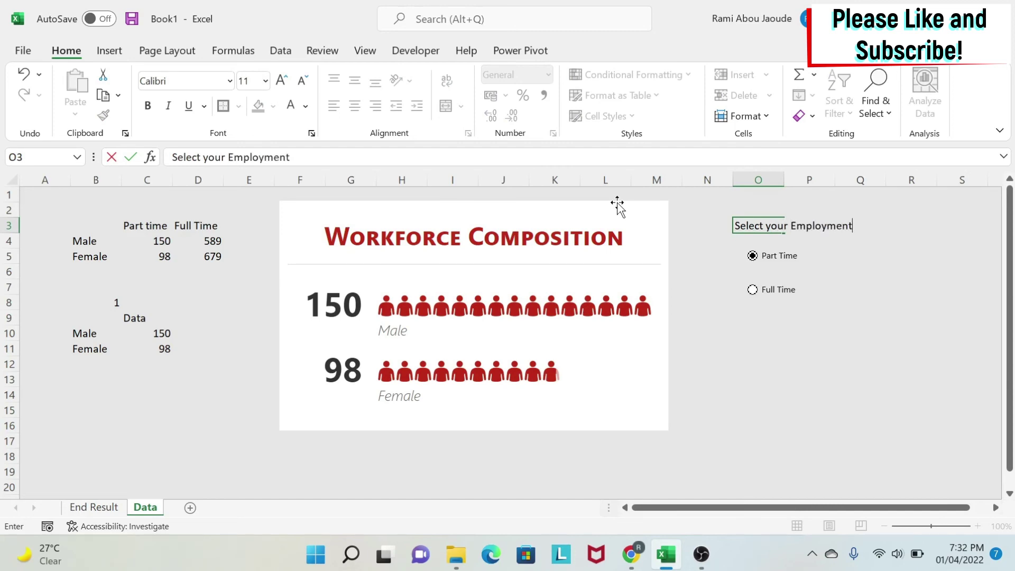
pyautogui.press('Return')
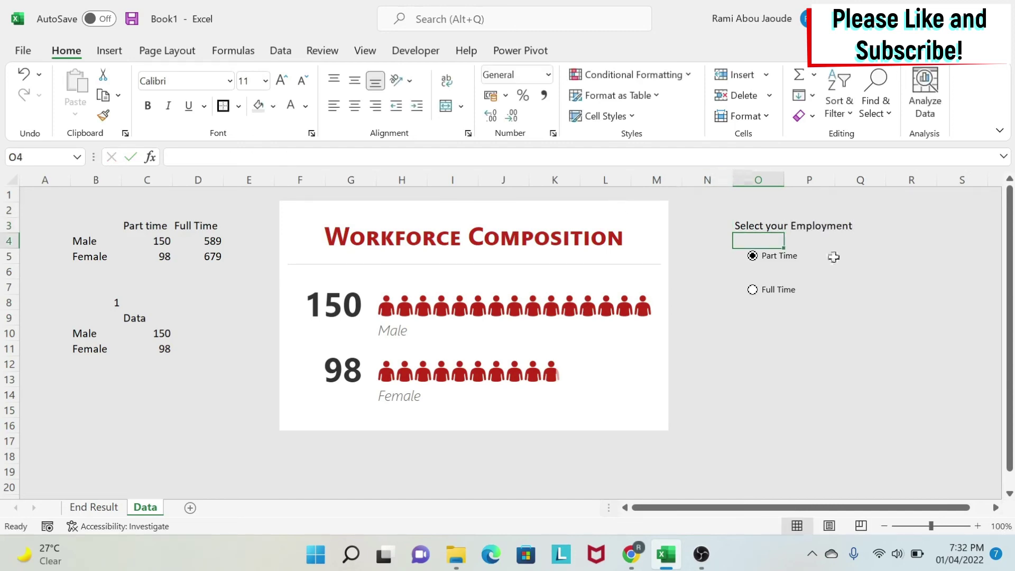
pyautogui.doubleClick(783, 180)
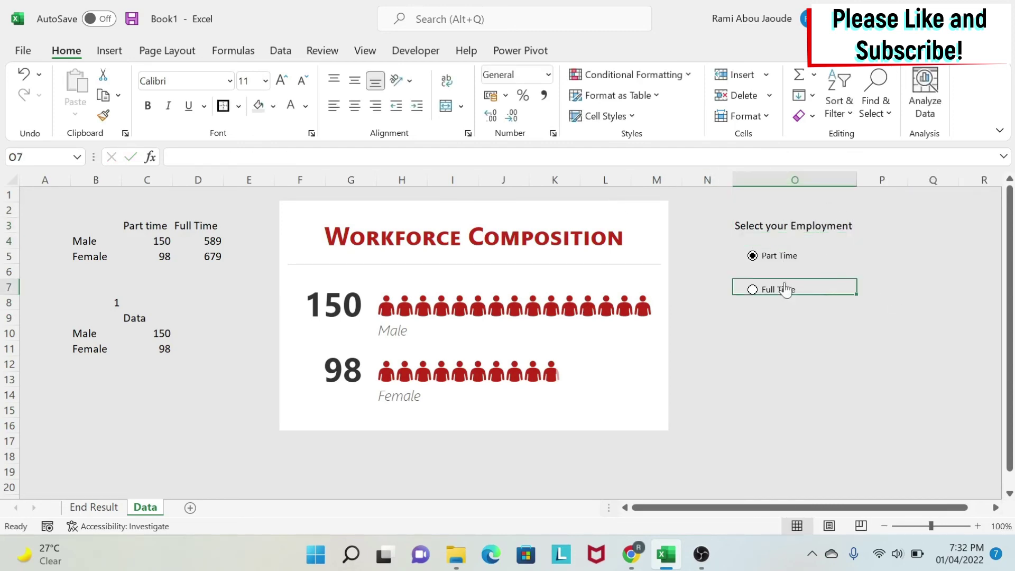
pyautogui.click(744, 224)
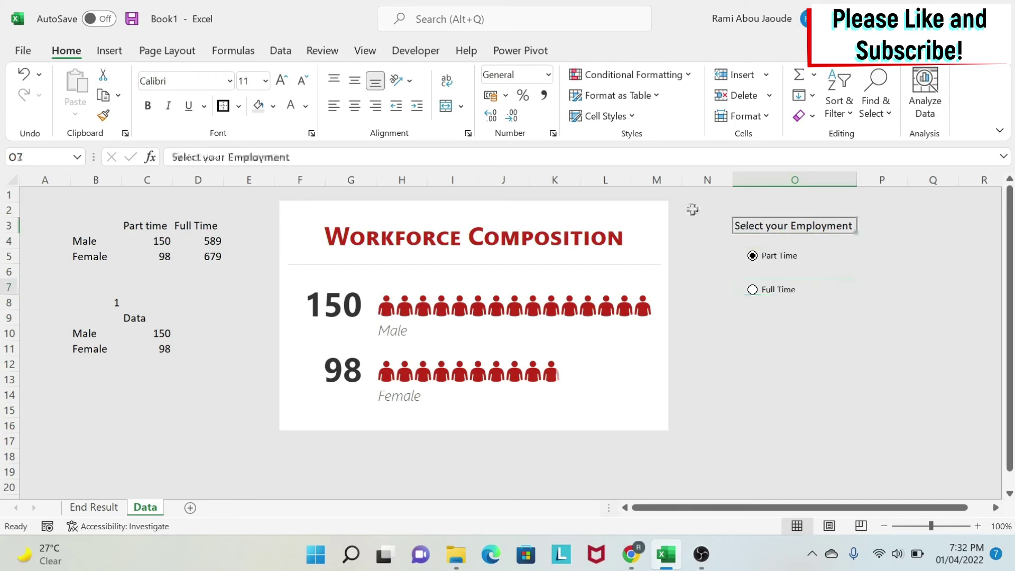
pyautogui.click(273, 107)
pyautogui.click(367, 256)
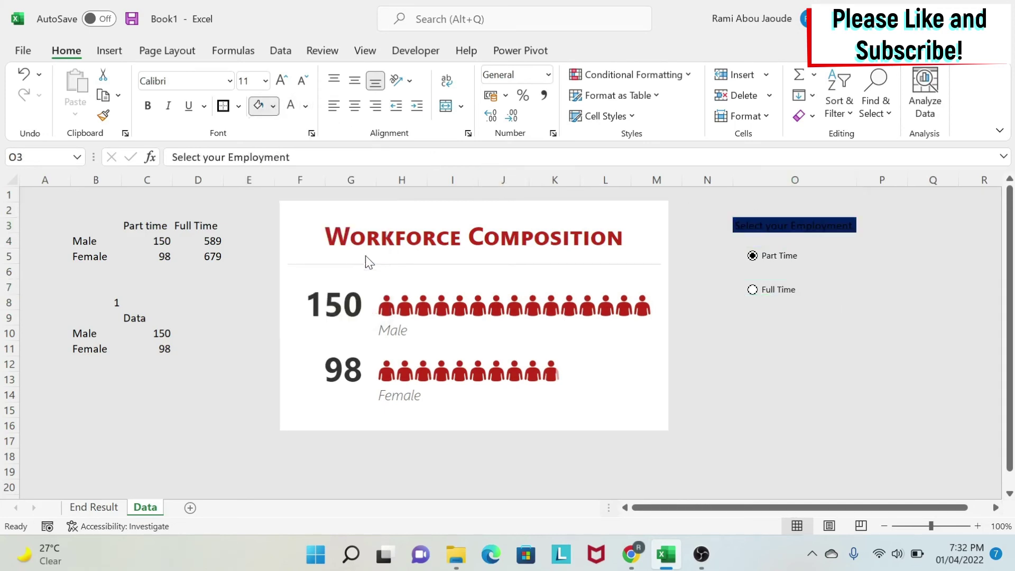
pyautogui.click(298, 108)
pyautogui.click(839, 347)
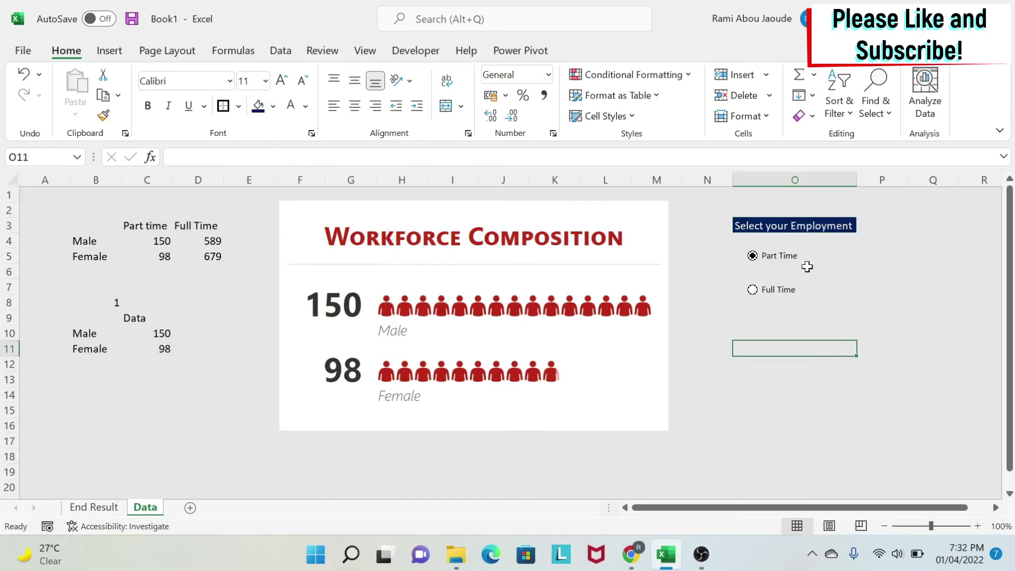
# Put an outside border around O3:O8 and fill O4:O8 white
pyautogui.moveTo(763, 226); pyautogui.dragTo(737, 298)
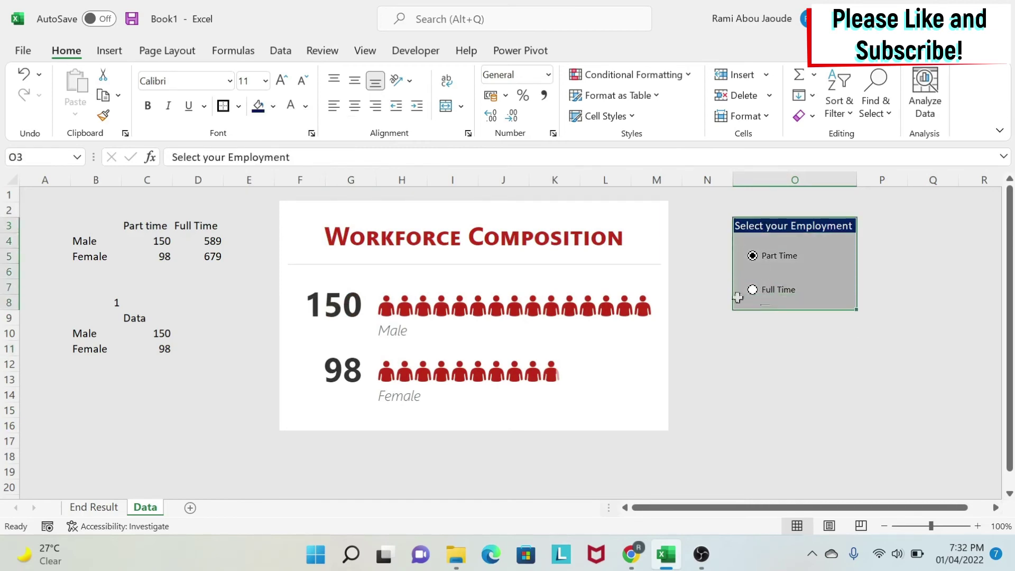
pyautogui.click(222, 107)
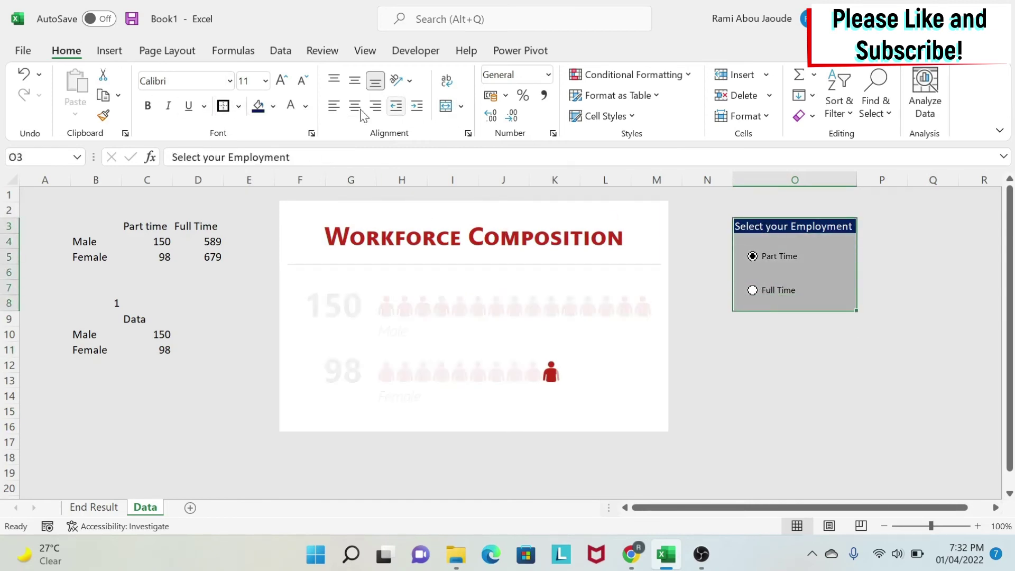
pyautogui.click(274, 108)
pyautogui.click(266, 143)
pyautogui.click(777, 259)
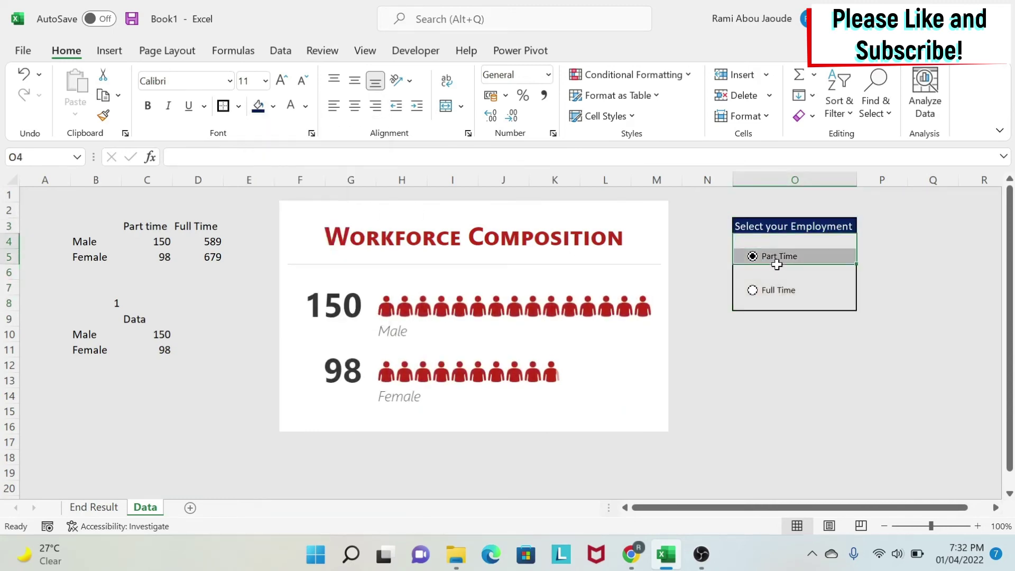
pyautogui.moveTo(776, 265); pyautogui.dragTo(777, 304)
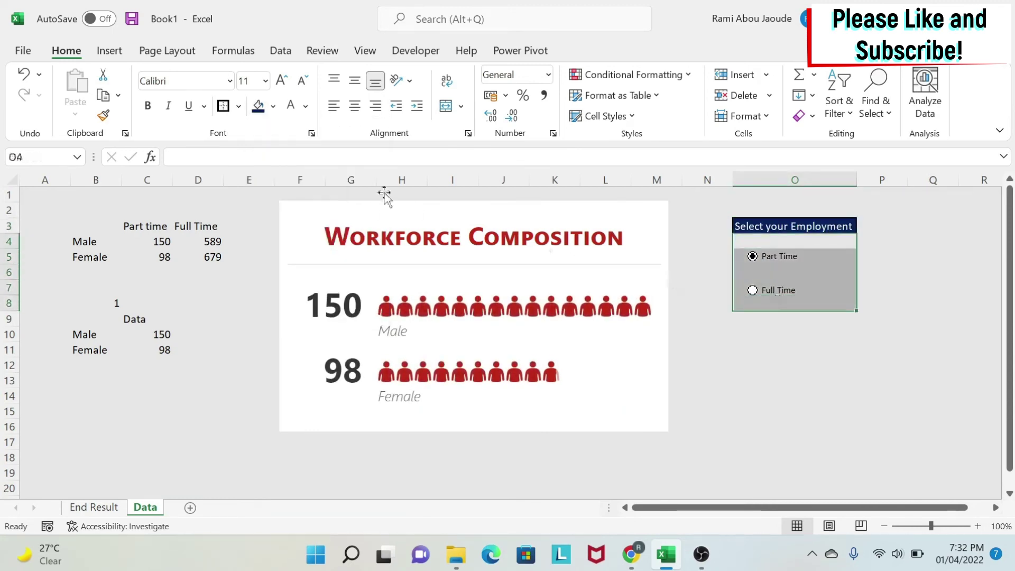
pyautogui.click(273, 108)
pyautogui.click(267, 147)
pyautogui.click(788, 395)
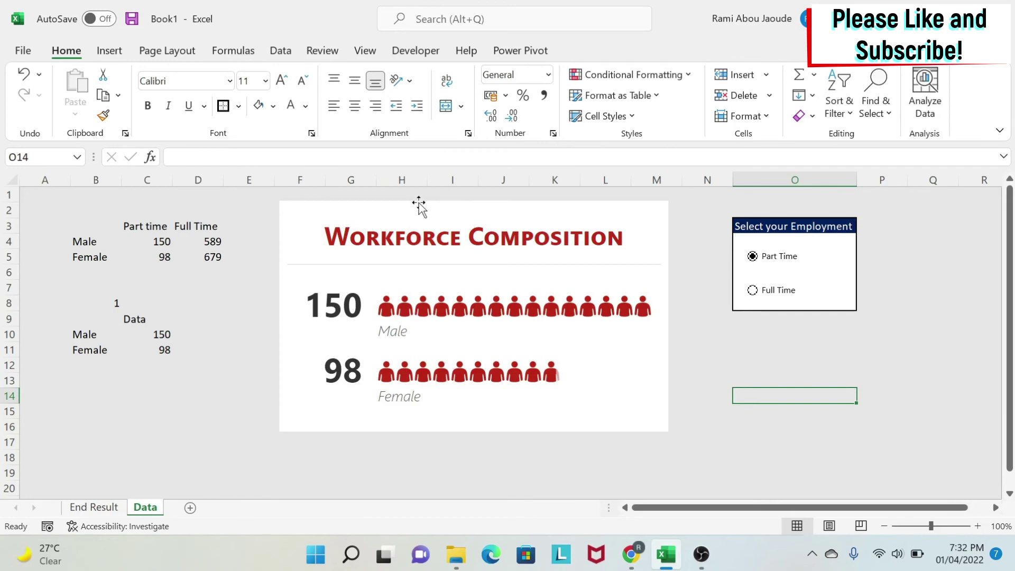
# Move the people graph over the helper data and hide columns J to M
pyautogui.moveTo(418, 206); pyautogui.dragTo(200, 208)
pyautogui.moveTo(657, 180); pyautogui.dragTo(505, 180)
pyautogui.rightClick(585, 182)
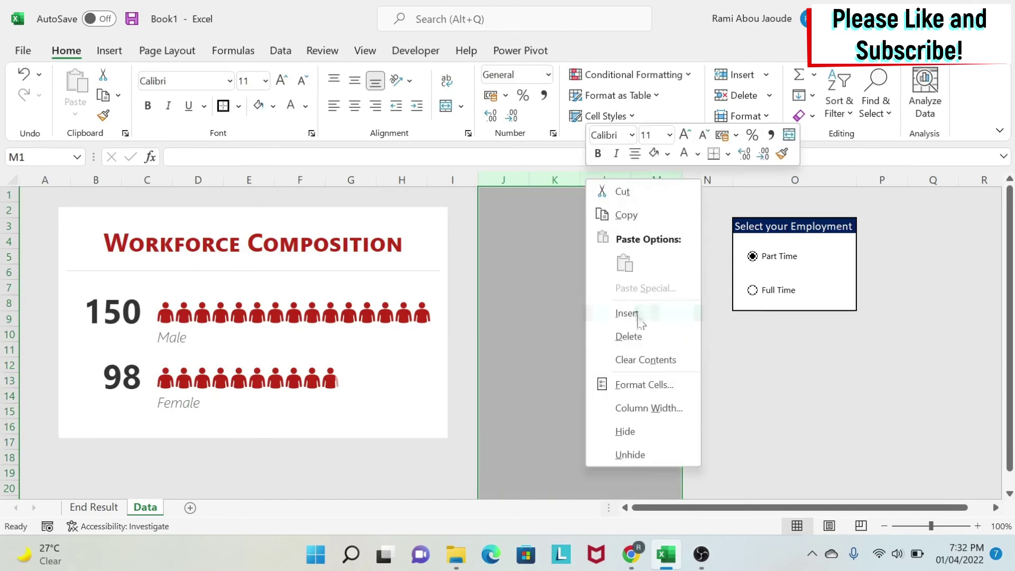
pyautogui.click(632, 429)
pyautogui.click(694, 399)
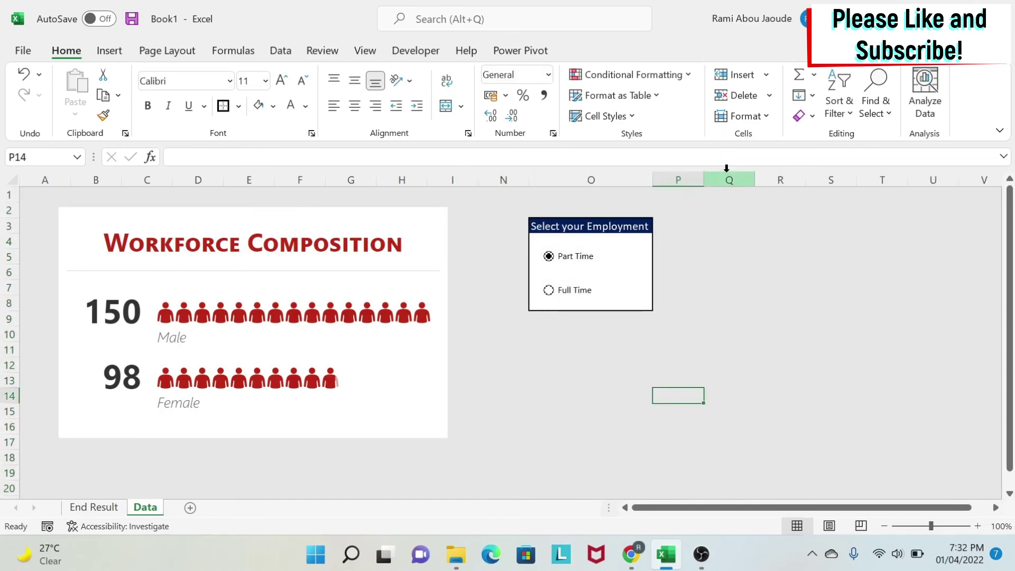
# Hide every column from Q to the end of the sheet
pyautogui.click(727, 179)
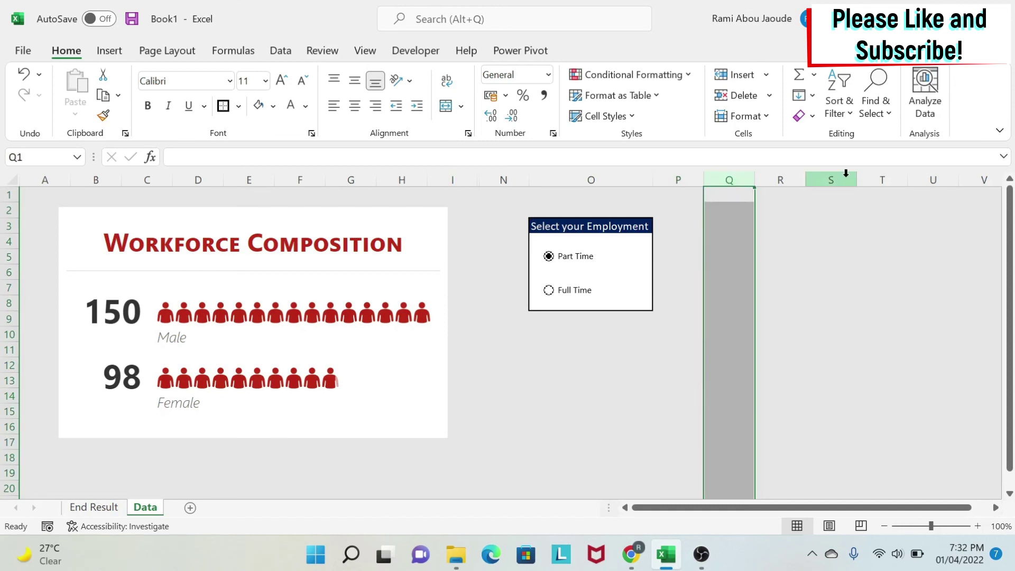
pyautogui.hotkey('ctrl', 'shift', 'Right')
pyautogui.rightClick(569, 265)
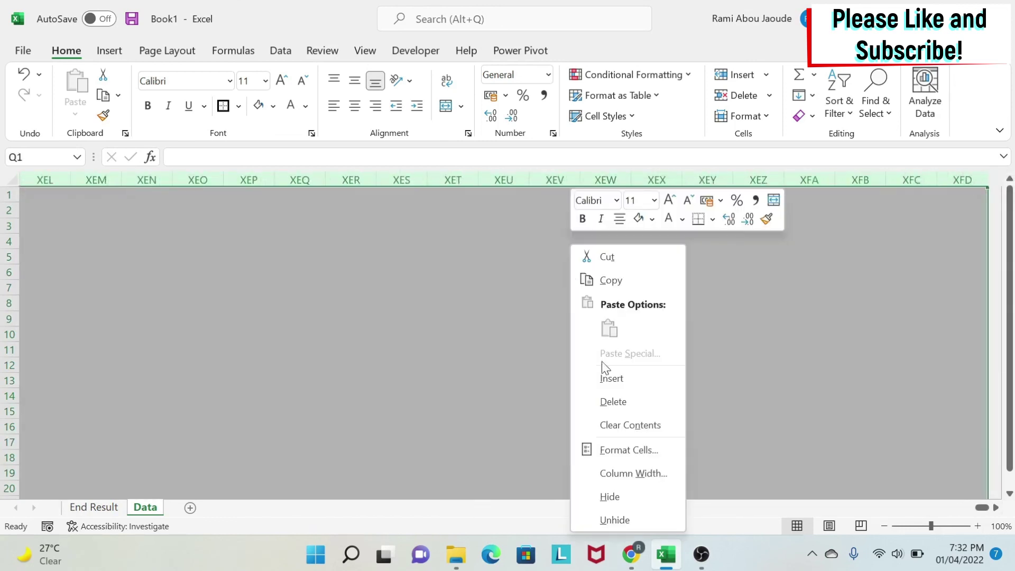
pyautogui.click(643, 516)
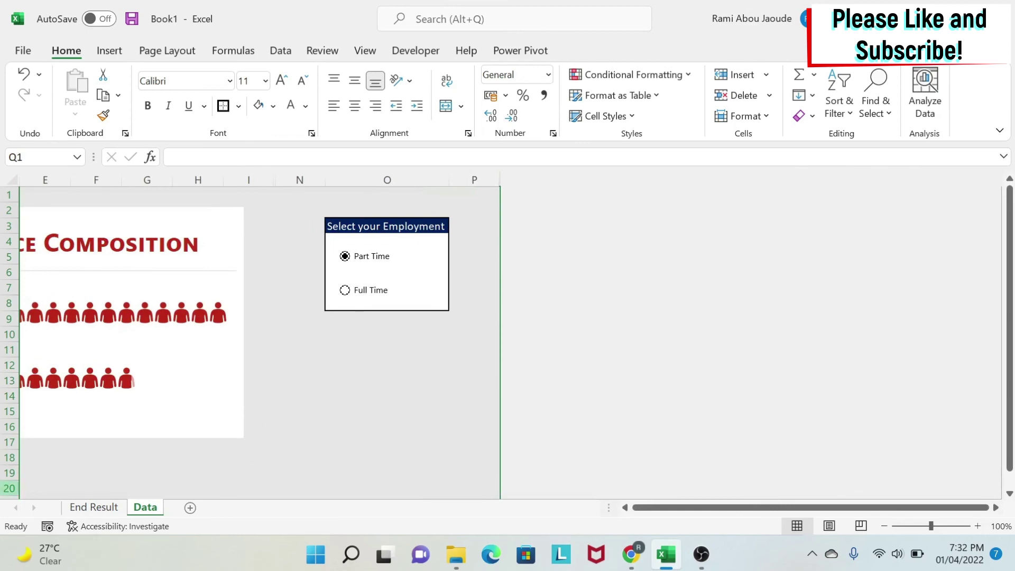
# Hide every row from 18 down to the bottom of the sheet
pyautogui.moveTo(127, 461); pyautogui.dragTo(9, 462)
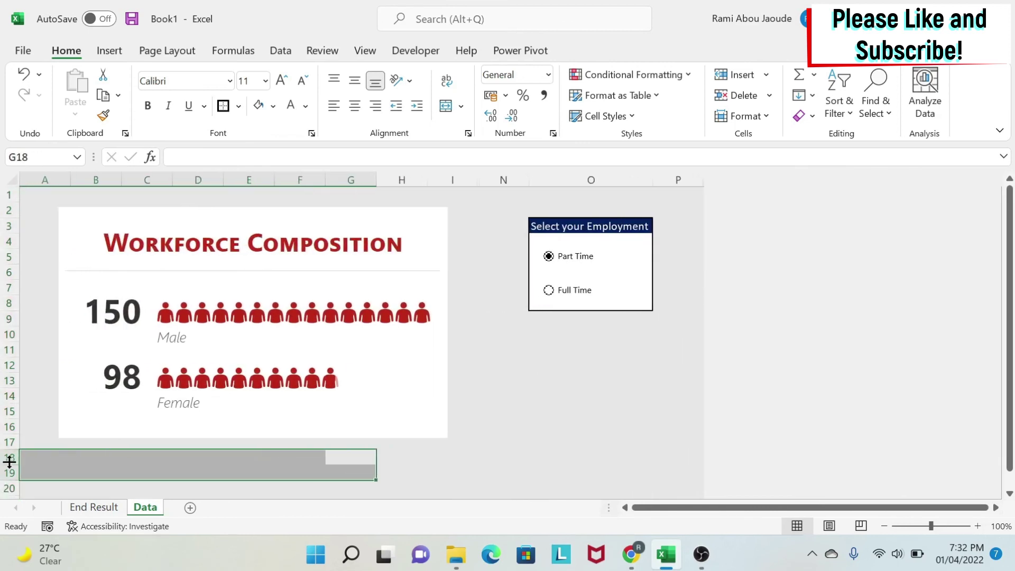
pyautogui.click(9, 458)
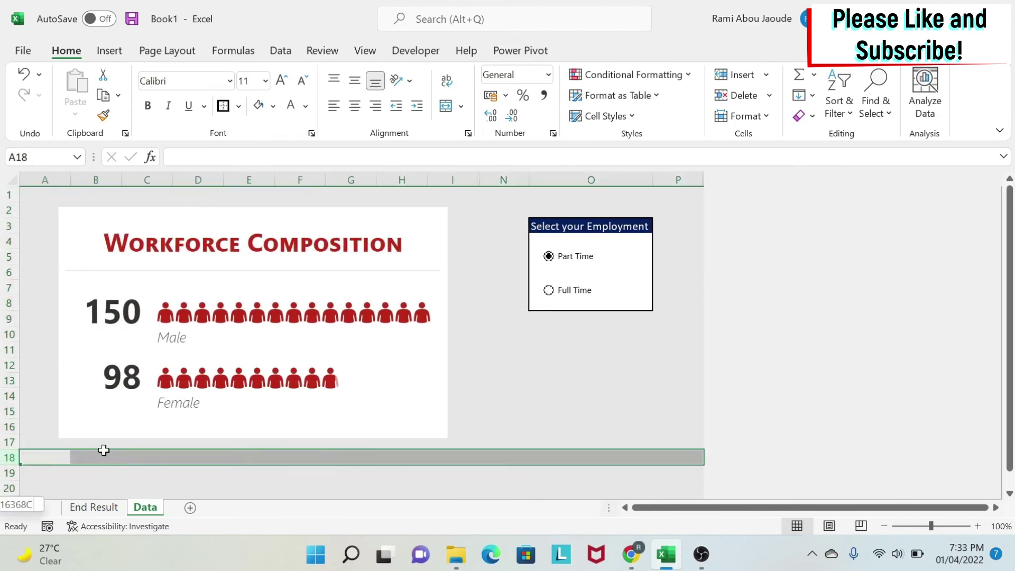
pyautogui.hotkey('ctrl', 'shift', 'Down')
pyautogui.rightClick(242, 393)
pyautogui.click(294, 356)
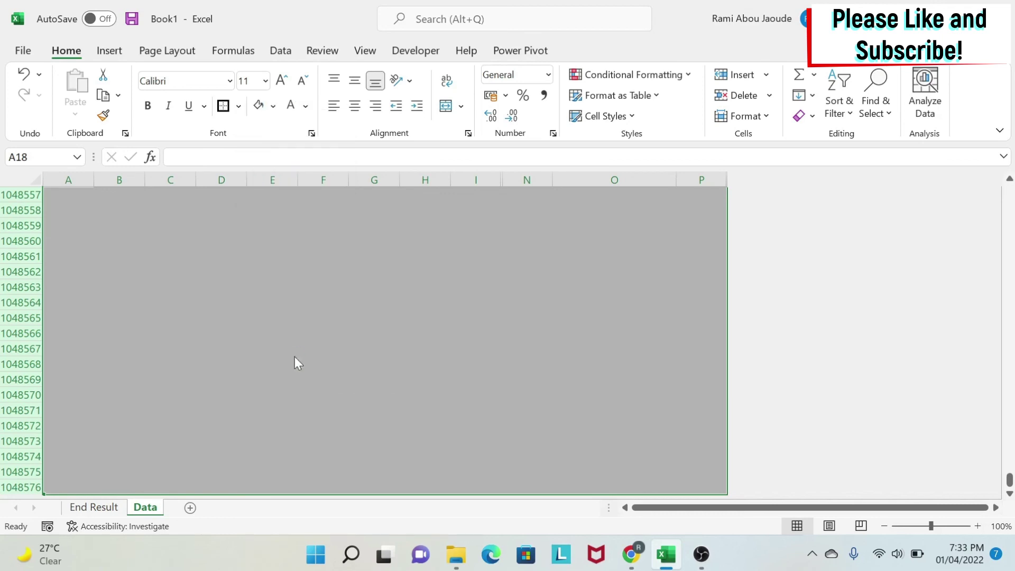
pyautogui.click(524, 379)
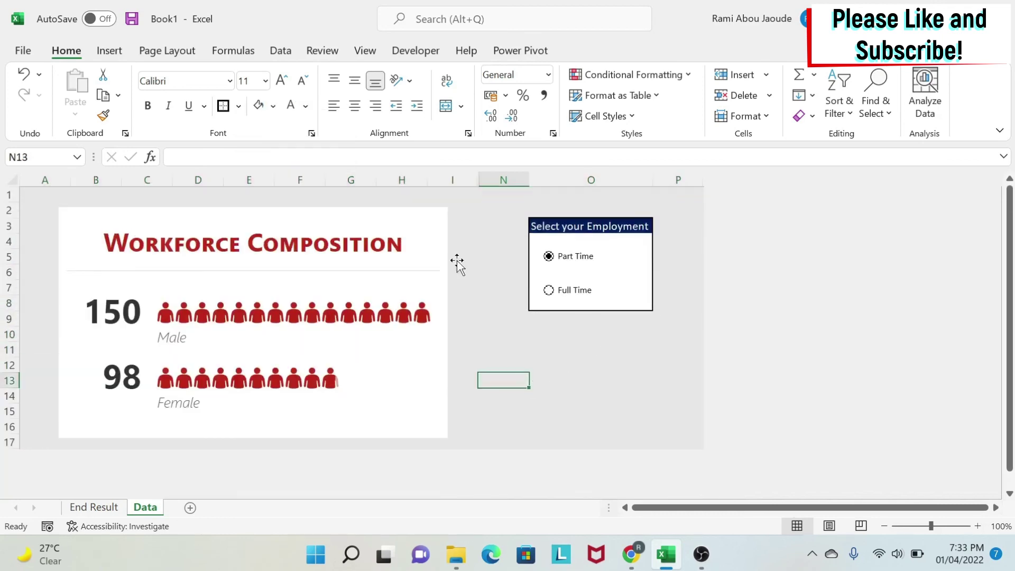
# Choose Full Time on the dashboard so the graph shows 589 Male and 679 Female
pyautogui.click(547, 291)
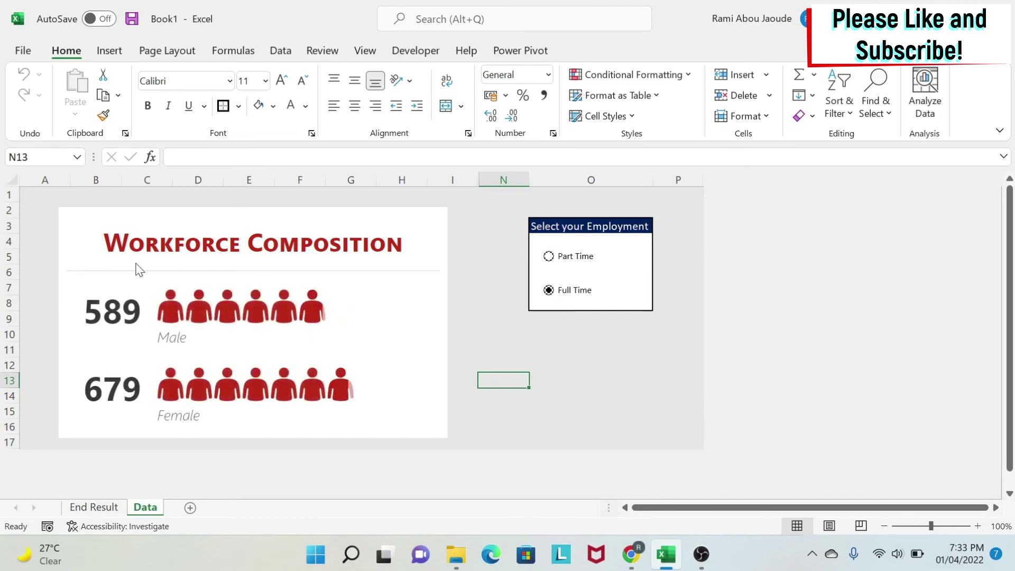